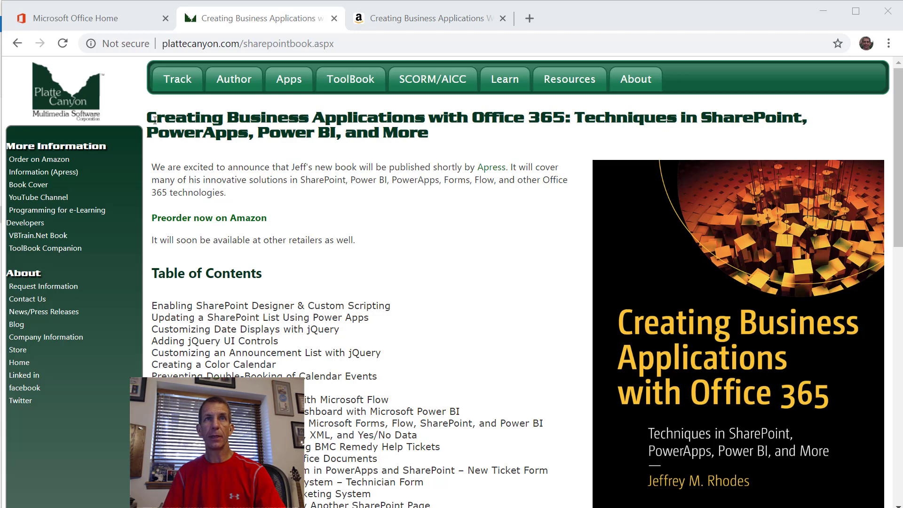
Review the Office 365 book's title on the Platte Canyon page and view its Amazon listing
{"action": "left_click_drag", "start_coordinate": [155, 120], "coordinate": [451, 136]}
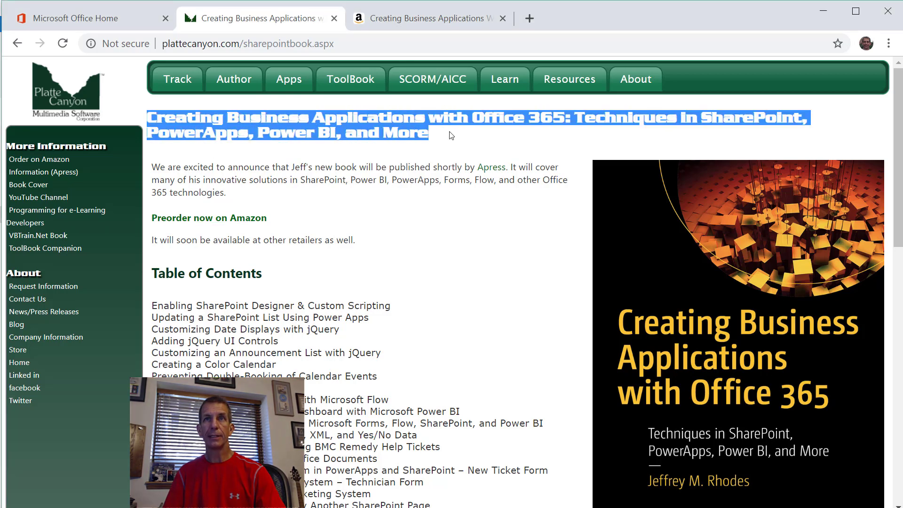
{"action": "left_click", "coordinate": [450, 201]}
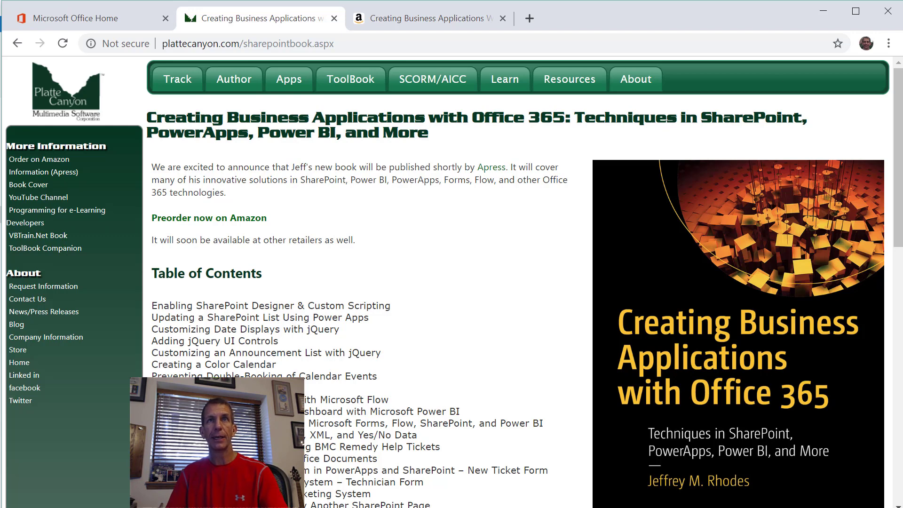
{"action": "left_click", "coordinate": [479, 6]}
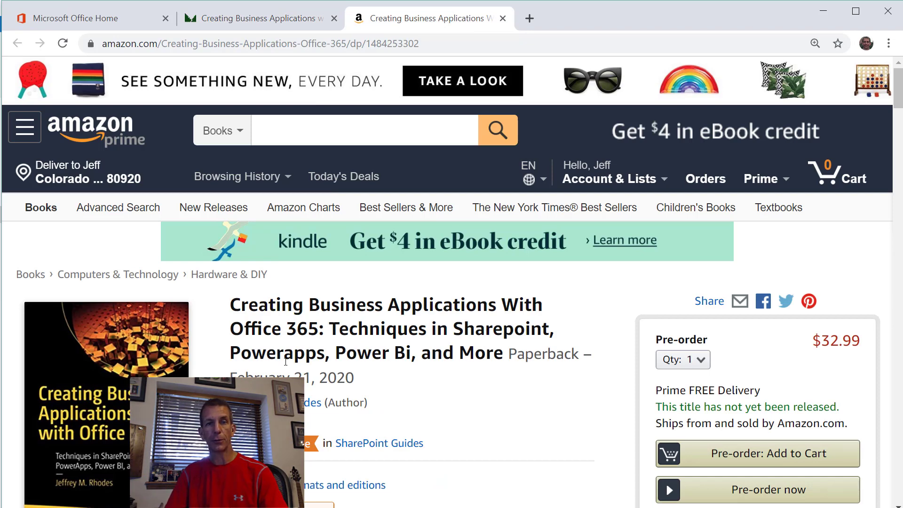
From Office 365 home, open the Purchases_PowerApps list in the contents of the Collaboration SharePoint site
{"action": "left_click", "coordinate": [53, 21]}
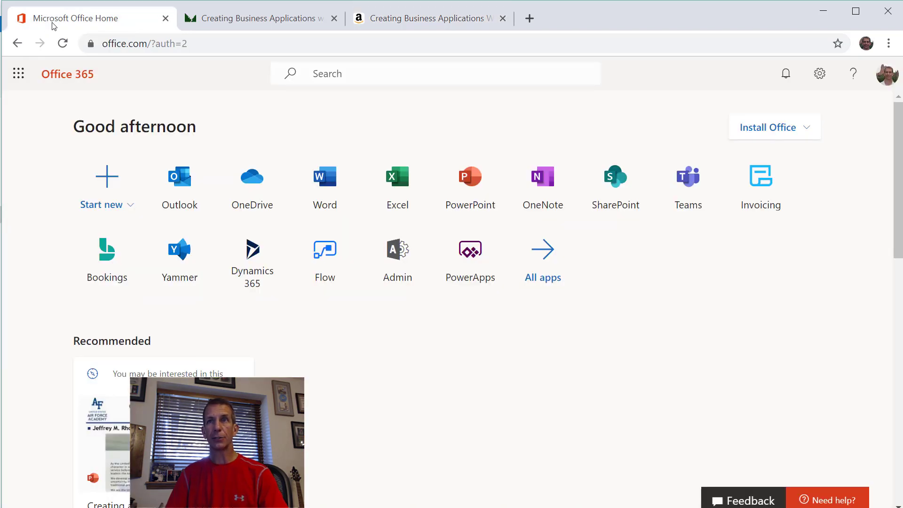
{"action": "left_click", "coordinate": [614, 207]}
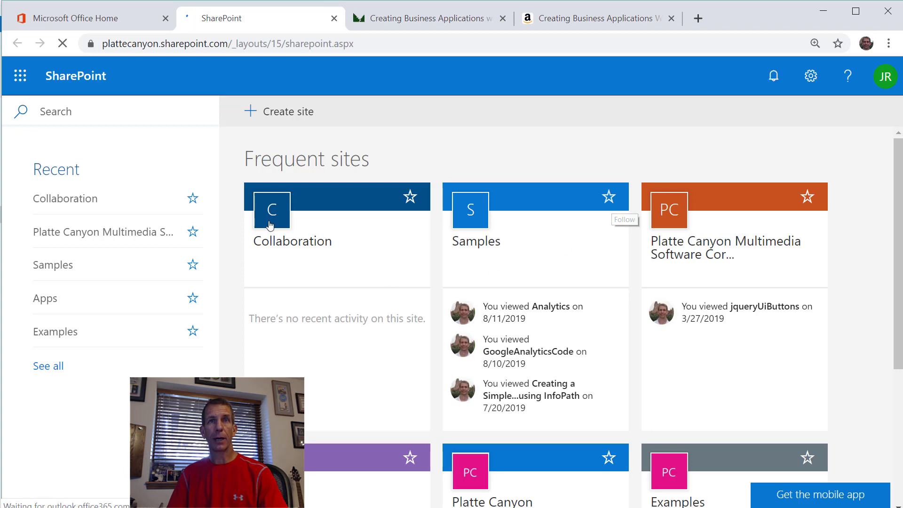
{"action": "left_click", "coordinate": [268, 225]}
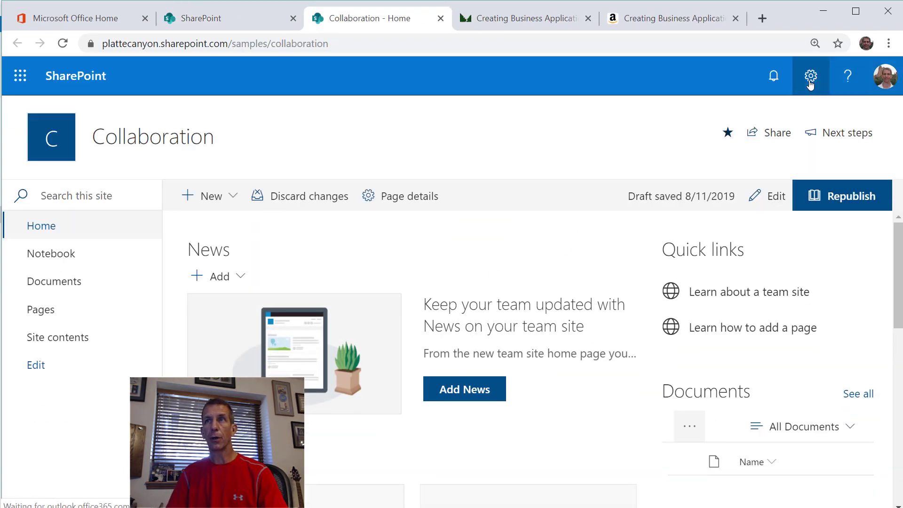
{"action": "left_click", "coordinate": [809, 76]}
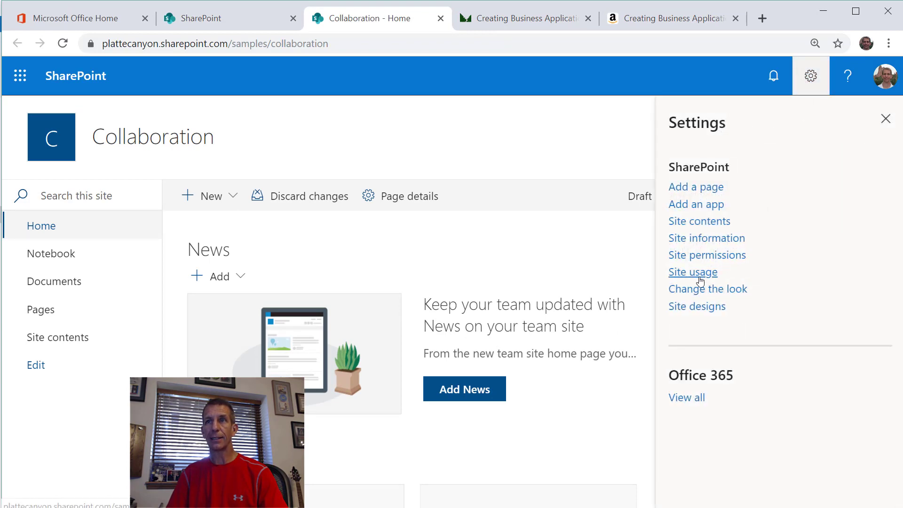
{"action": "left_click", "coordinate": [706, 222]}
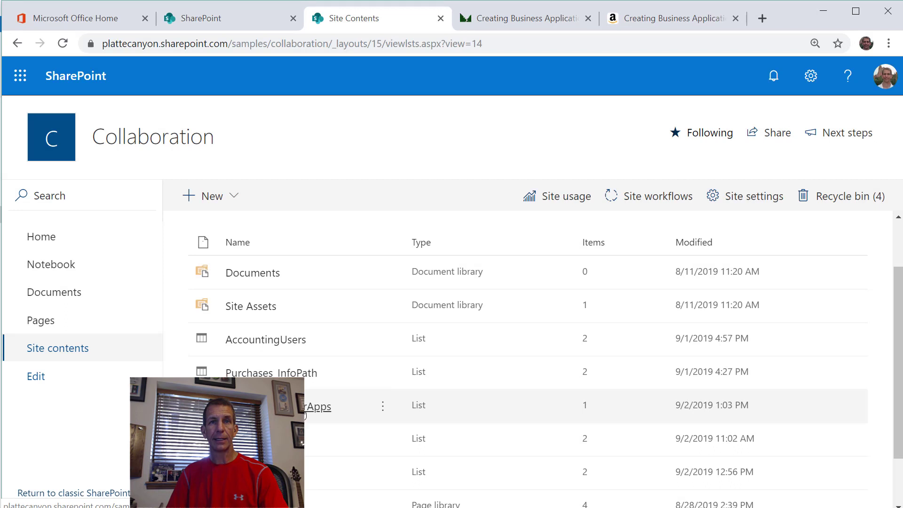
{"action": "left_click", "coordinate": [304, 407]}
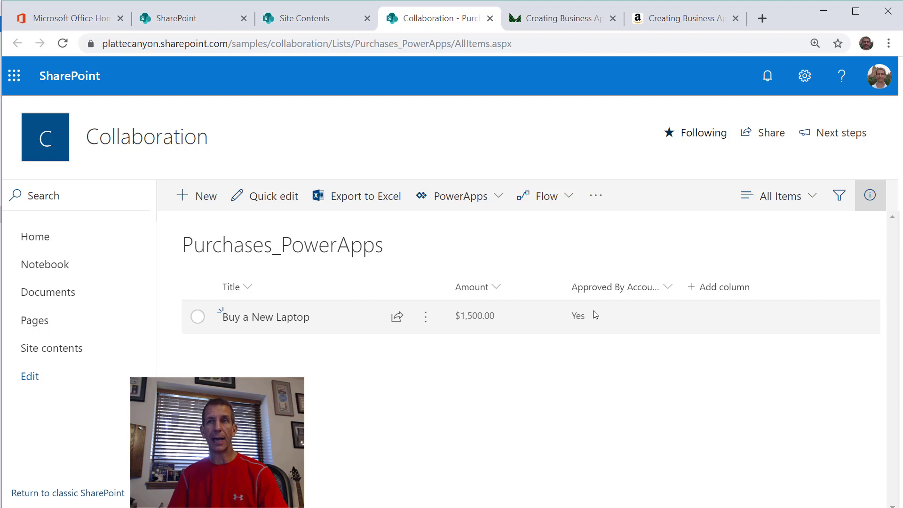
Add a single line of text column named "Name of Approver" to the Purchases_PowerApps list
{"action": "left_click", "coordinate": [738, 290]}
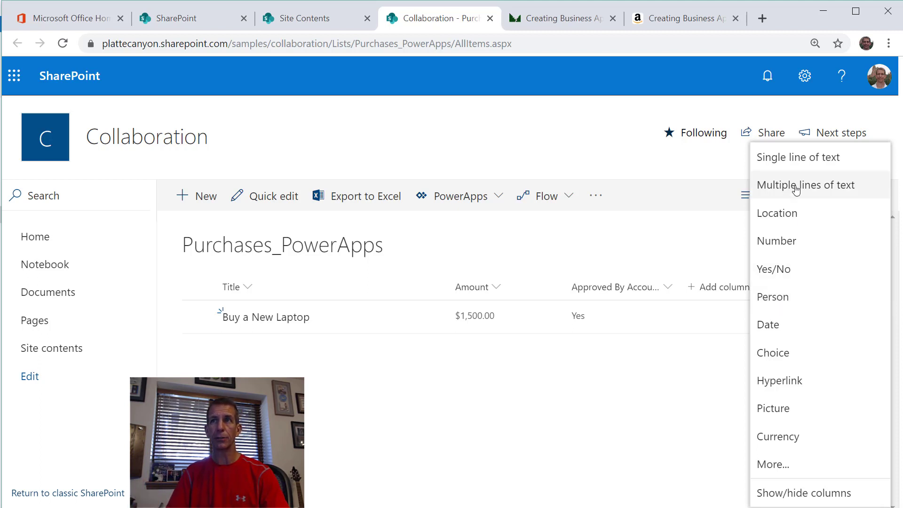
{"action": "left_click", "coordinate": [795, 160]}
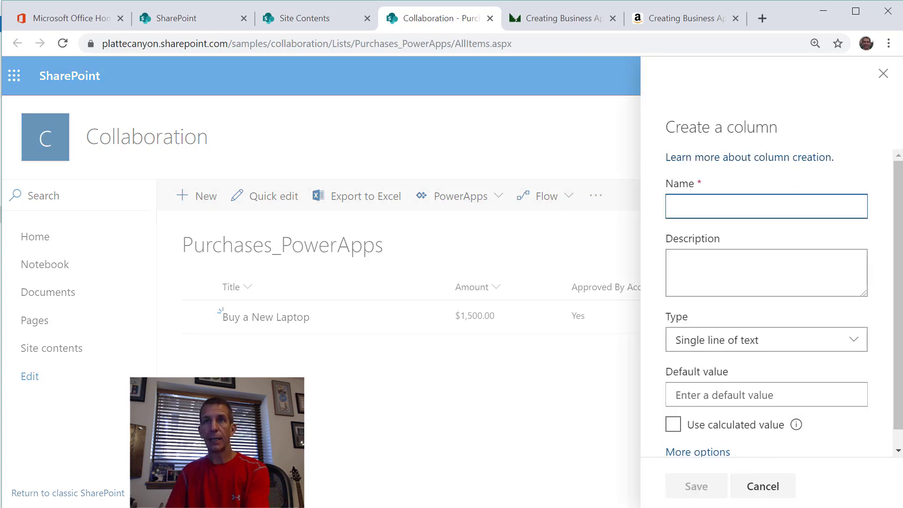
{"action": "type", "text": "Nam"}
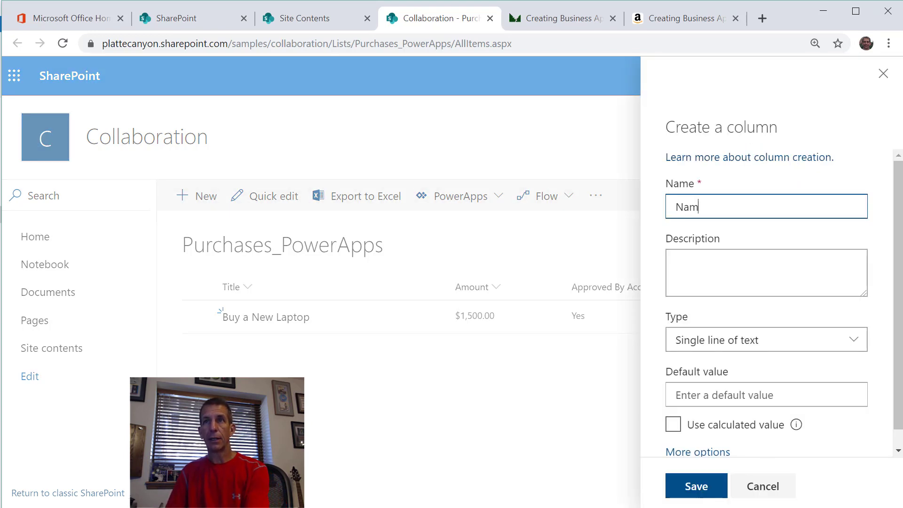
{"action": "type", "text": "e of Approver"}
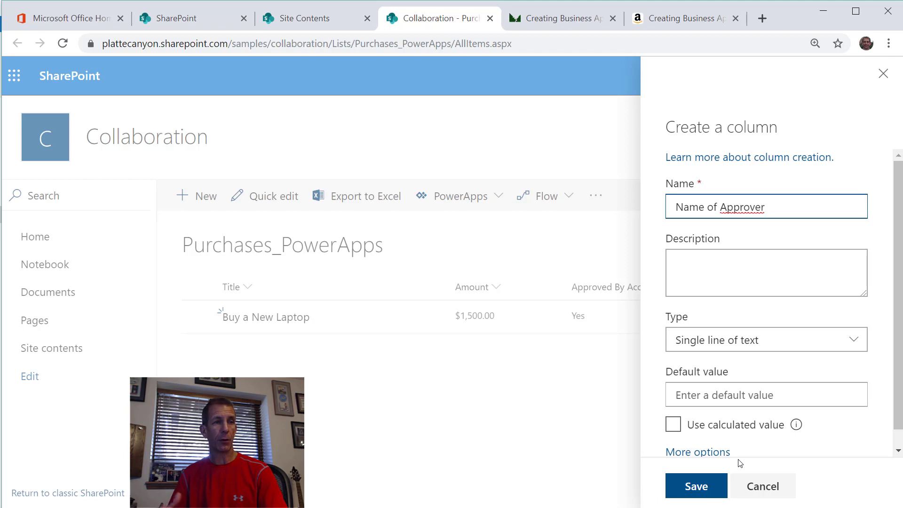
{"action": "left_click", "coordinate": [694, 486]}
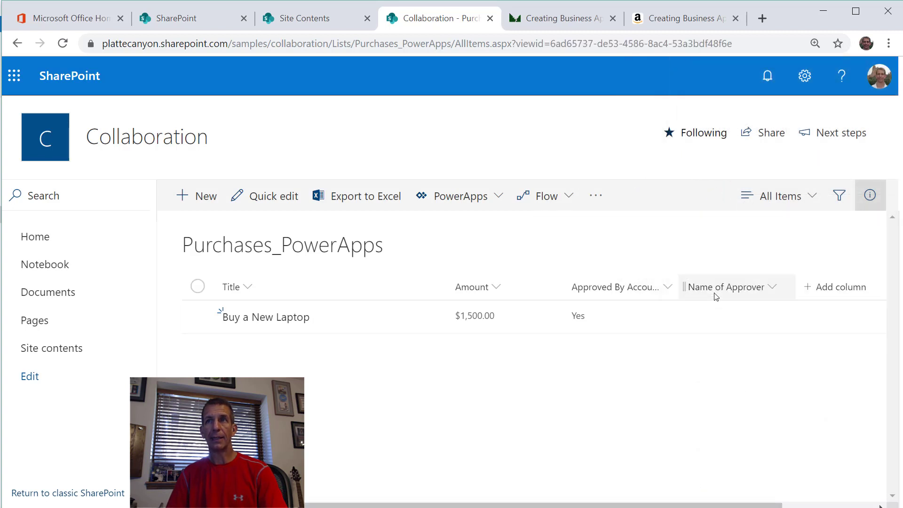
Open the list's form for customization in PowerApps Studio and dismiss the welcome dialog
{"action": "left_click", "coordinate": [440, 200]}
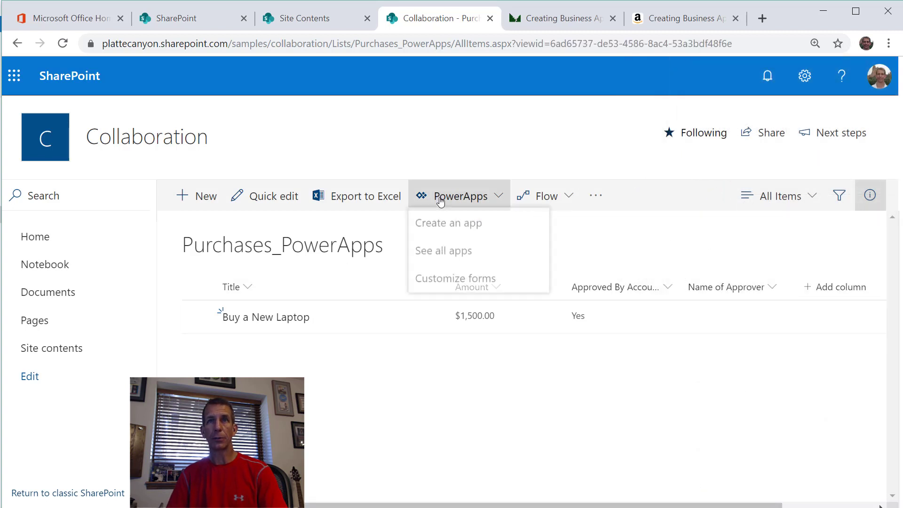
{"action": "left_click", "coordinate": [452, 283]}
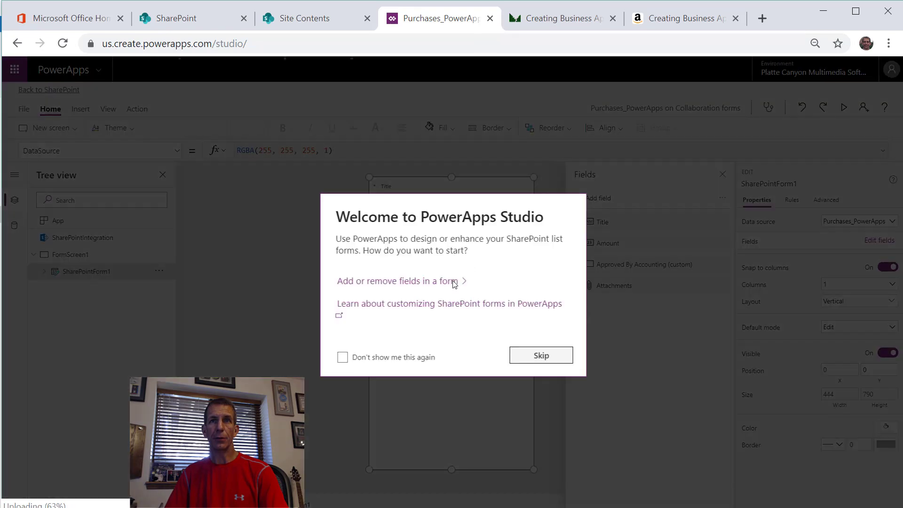
{"action": "left_click", "coordinate": [570, 357]}
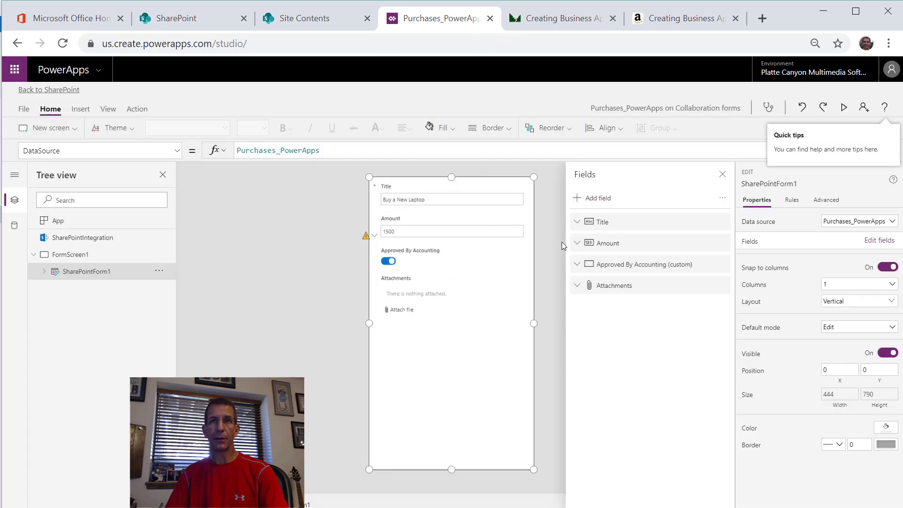
Examine the full DisplayMode formula of the Approved By Accounting card
{"action": "left_click", "coordinate": [390, 266]}
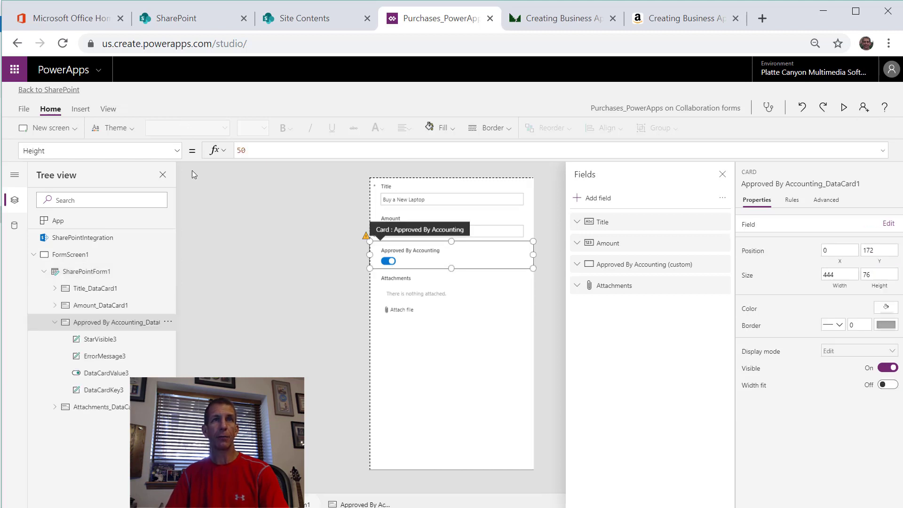
{"action": "left_click", "coordinate": [176, 150]}
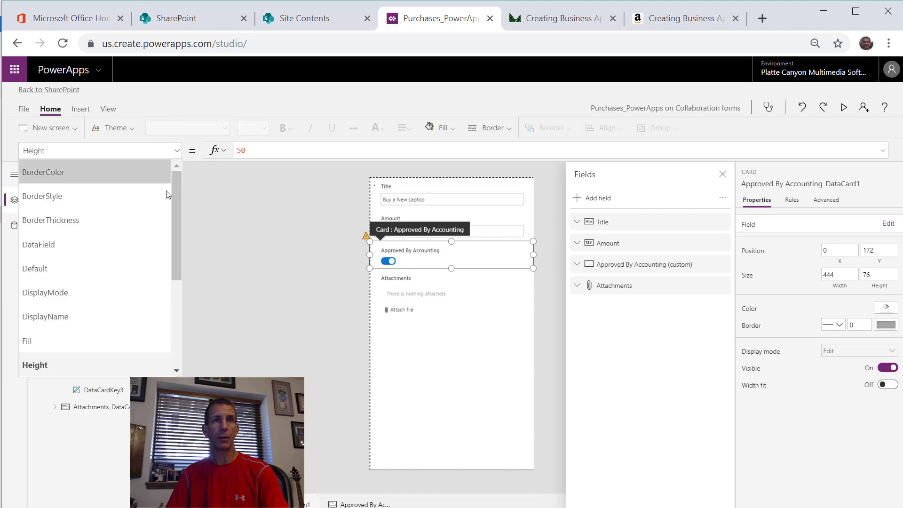
{"action": "left_click", "coordinate": [135, 300]}
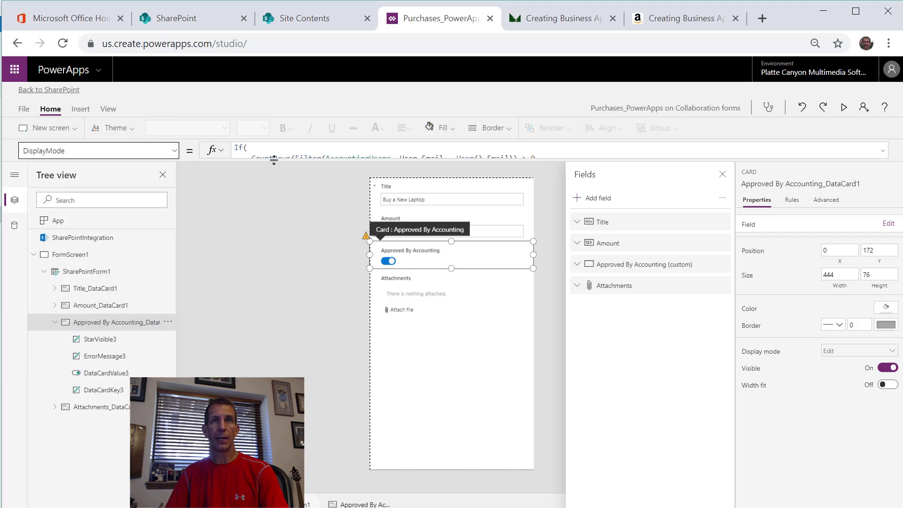
{"action": "left_click_drag", "start_coordinate": [274, 160], "coordinate": [276, 218]}
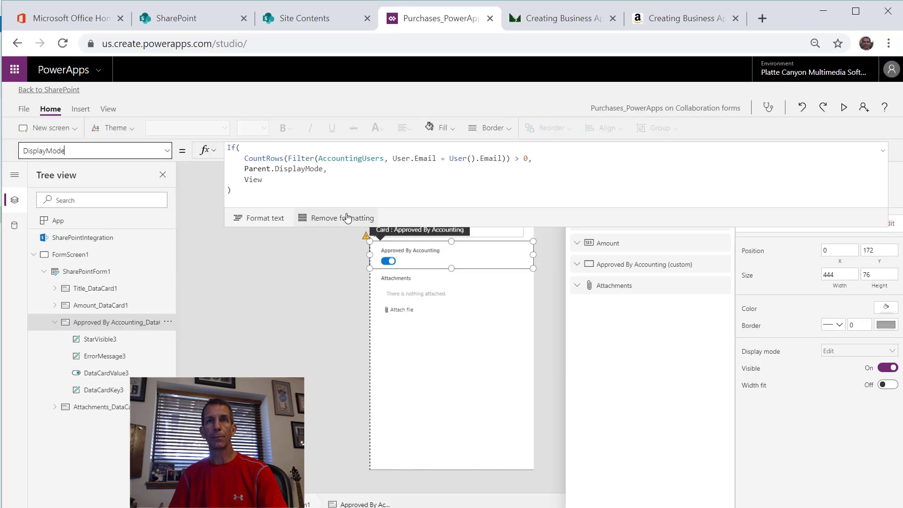
{"action": "left_click_drag", "start_coordinate": [349, 208], "coordinate": [338, 141]}
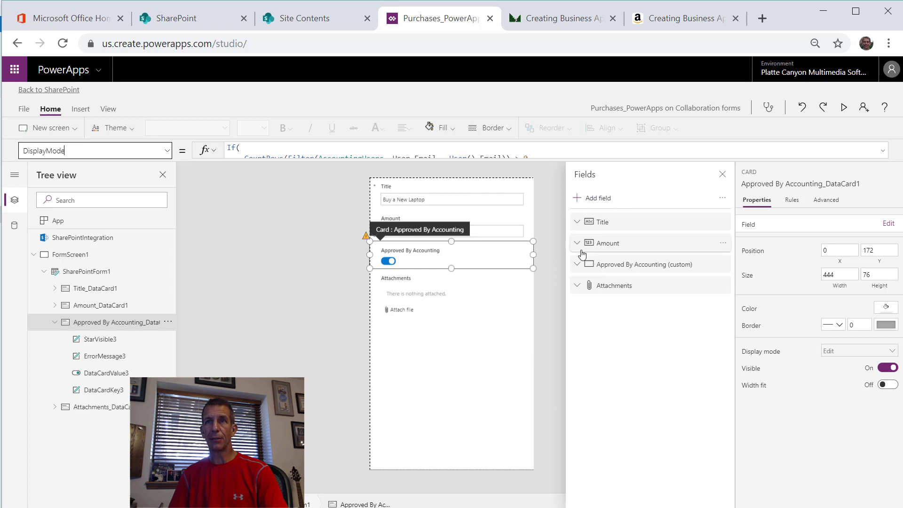
Add the Name of Approver field to the form and place it between Approved By Accounting and Attachments
{"action": "left_click", "coordinate": [590, 201]}
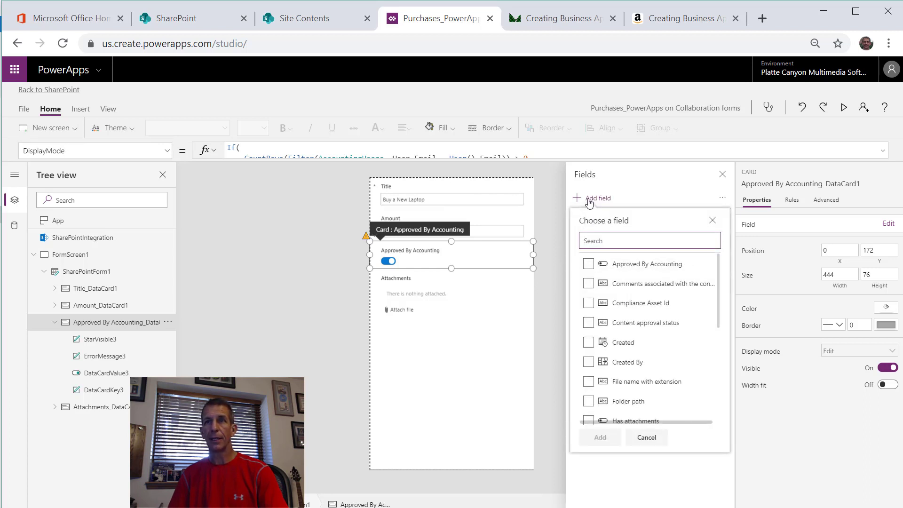
{"action": "scroll", "coordinate": [646, 367], "scroll_direction": "down", "scroll_amount": 3}
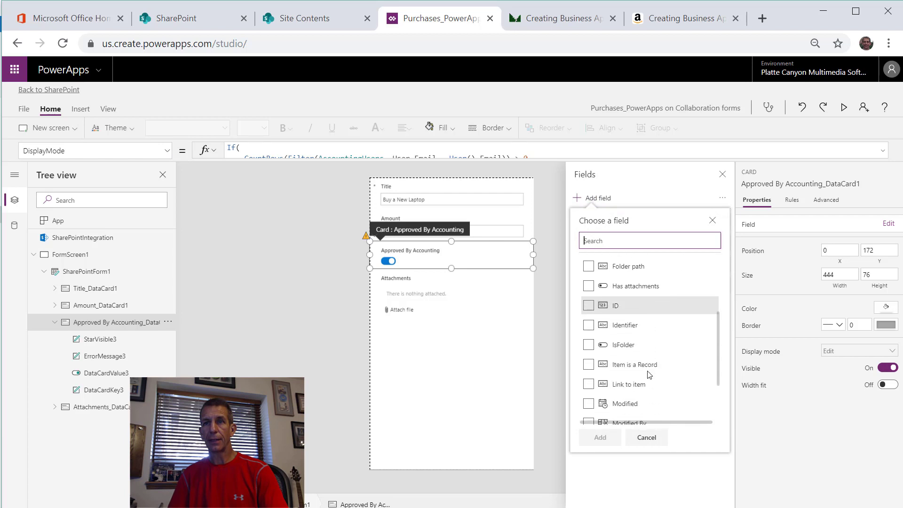
{"action": "scroll", "coordinate": [648, 372], "scroll_direction": "down", "scroll_amount": 3}
{"action": "left_click", "coordinate": [648, 375]}
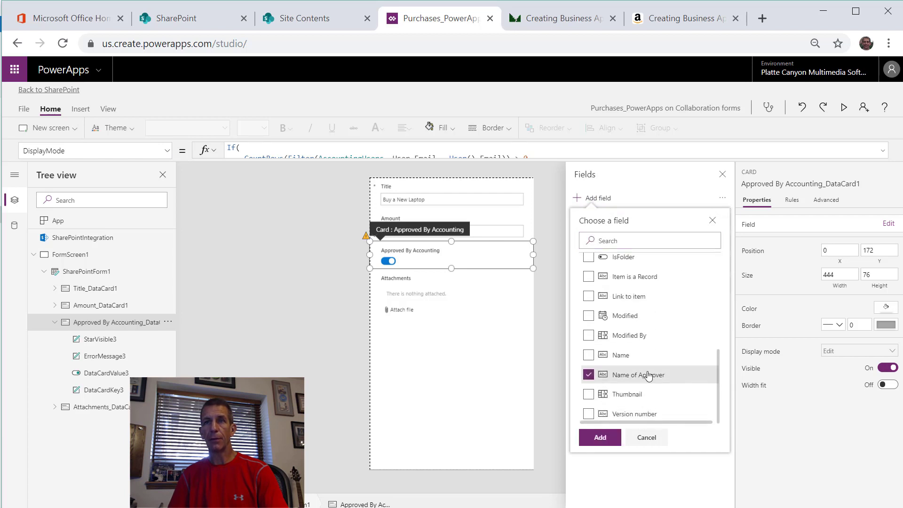
{"action": "left_click", "coordinate": [599, 437]}
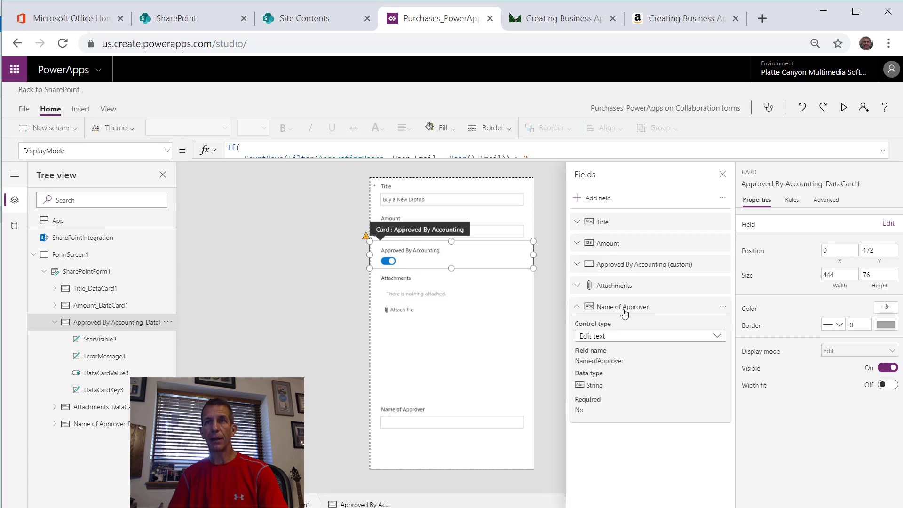
{"action": "left_click_drag", "start_coordinate": [624, 313], "coordinate": [622, 277]}
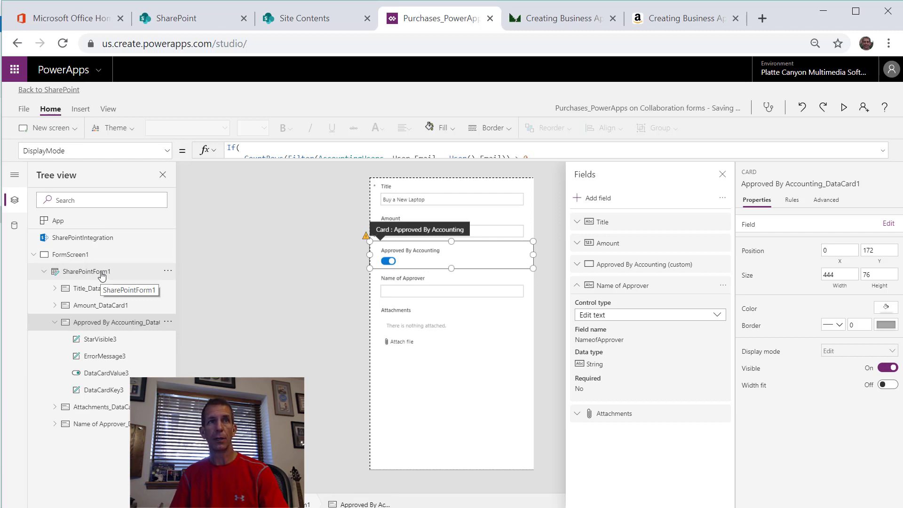
Start an OnVisible formula for FormScreen1 with Set and name the global variable initialApproved
{"action": "left_click", "coordinate": [88, 249]}
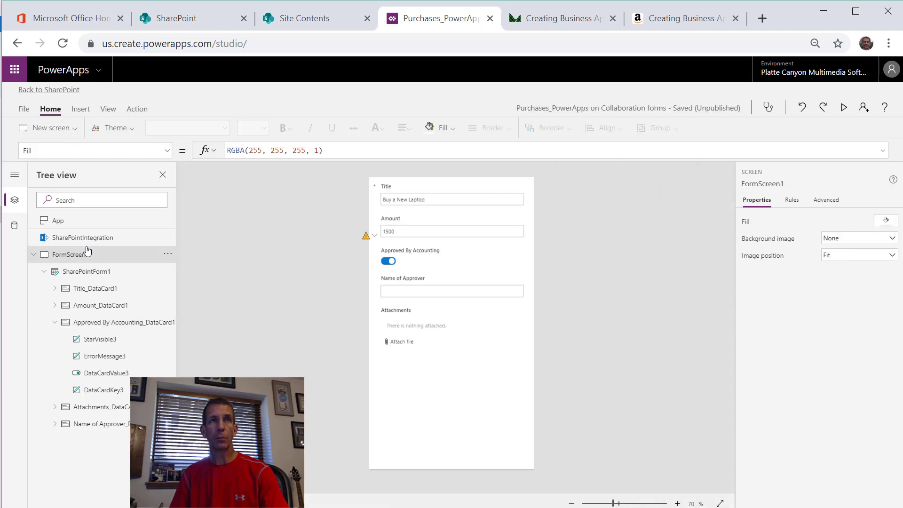
{"action": "left_click", "coordinate": [167, 150]}
{"action": "left_click", "coordinate": [145, 333]}
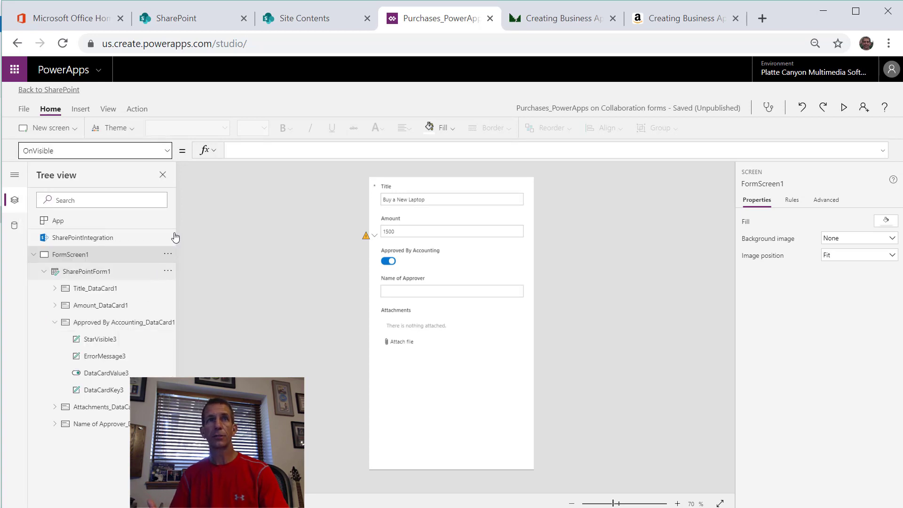
{"action": "left_click", "coordinate": [265, 148]}
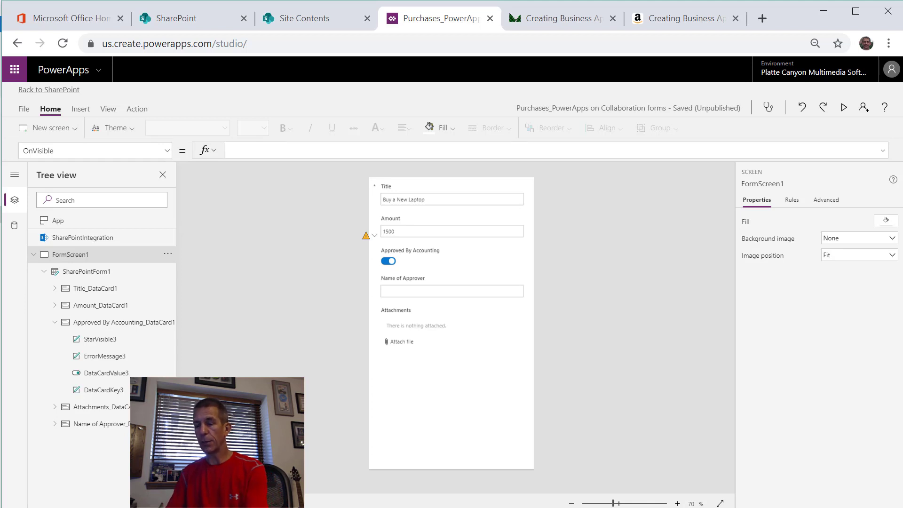
{"action": "type", "text": "Set"}
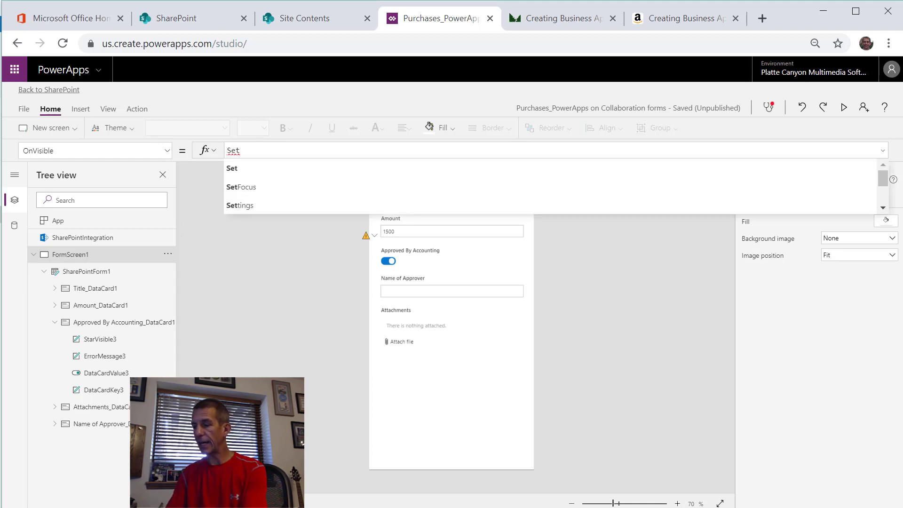
{"action": "type", "text": "("}
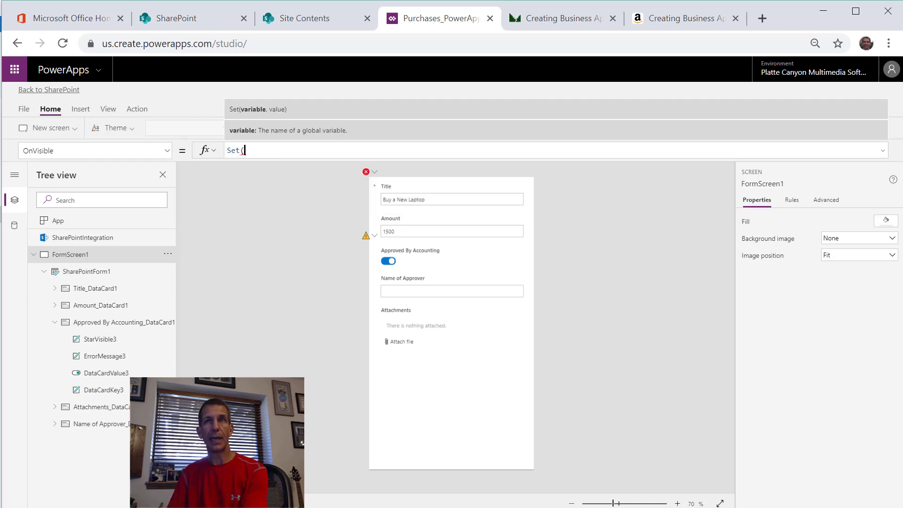
{"action": "type", "text": "initialAp"}
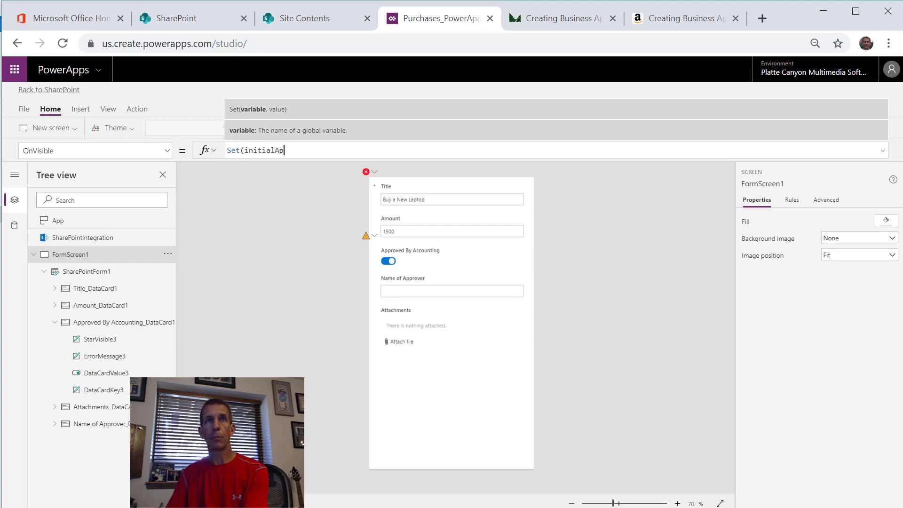
{"action": "type", "text": "proved,"}
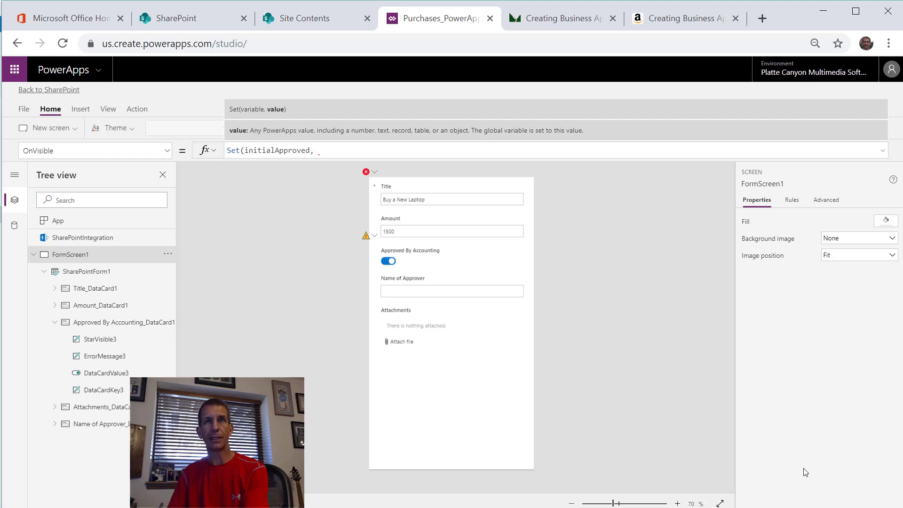
Complete the Set formula with SharePointIntegration.Selected.'Approved By Accounting' as the value of initialApproved
{"action": "type", "text": "harePoint"}
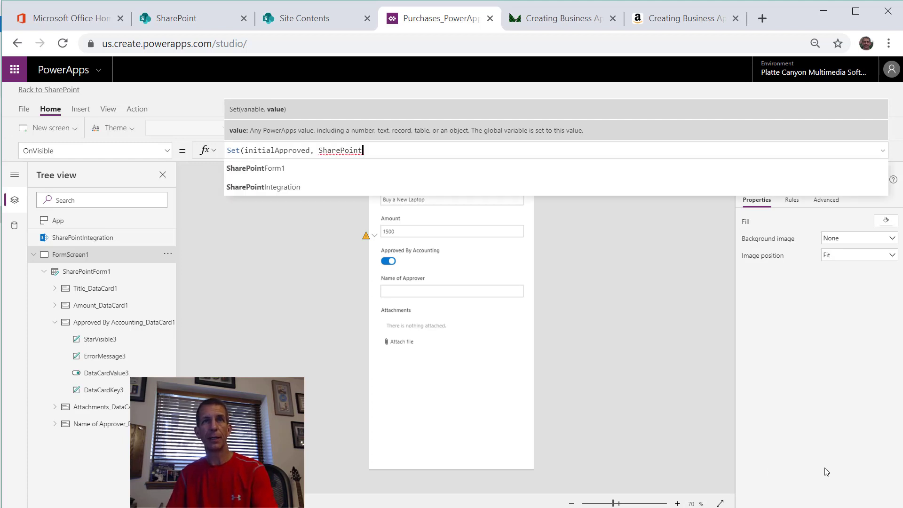
{"action": "left_click", "coordinate": [261, 188]}
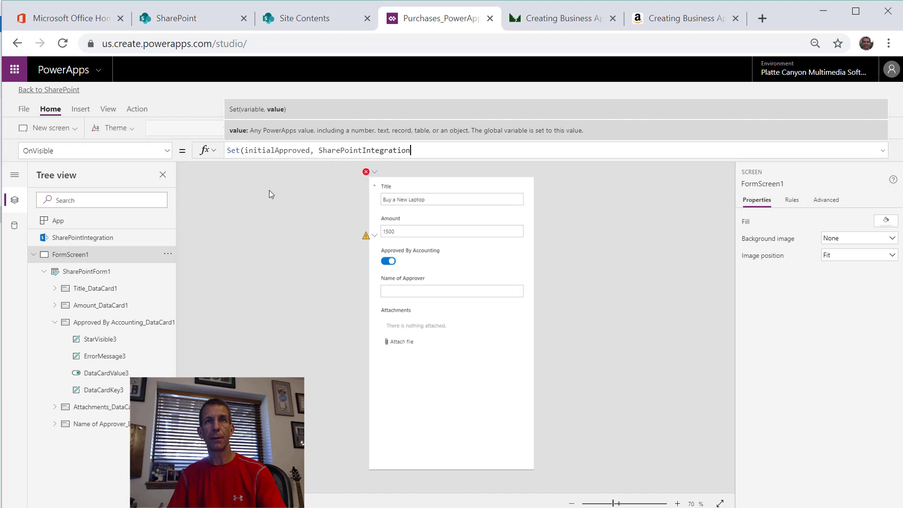
{"action": "type", "text": ".S"}
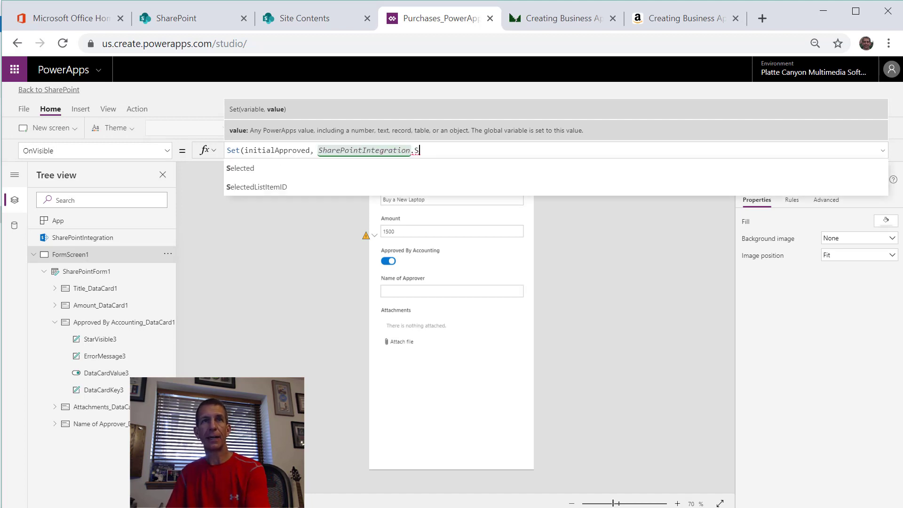
{"action": "left_click", "coordinate": [292, 166]}
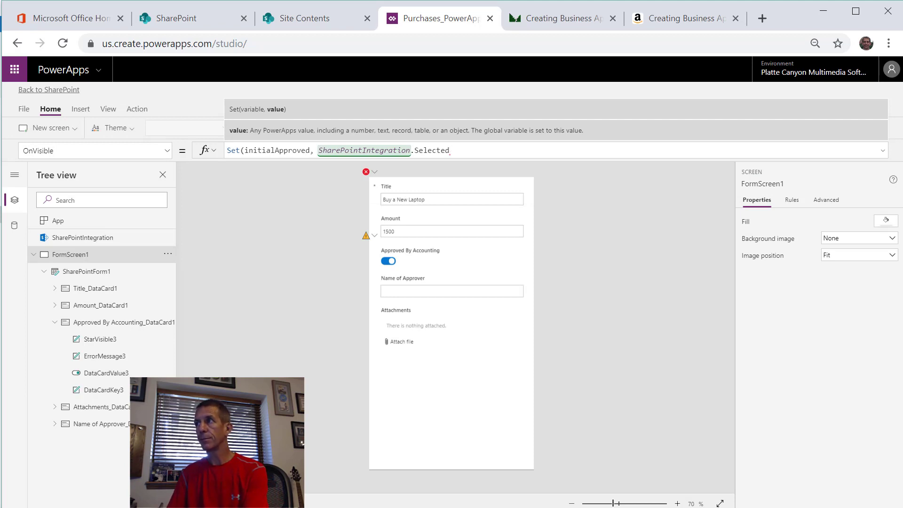
{"action": "type", "text": ".A"}
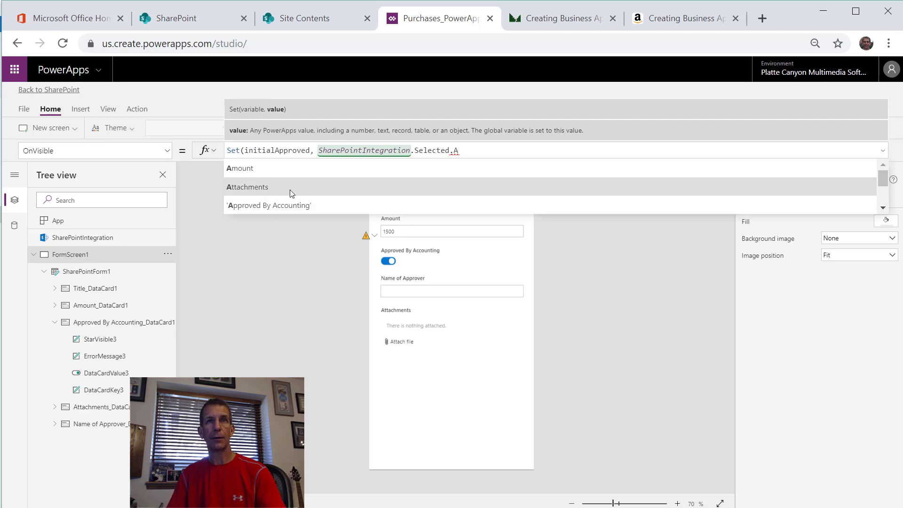
{"action": "left_click", "coordinate": [298, 204]}
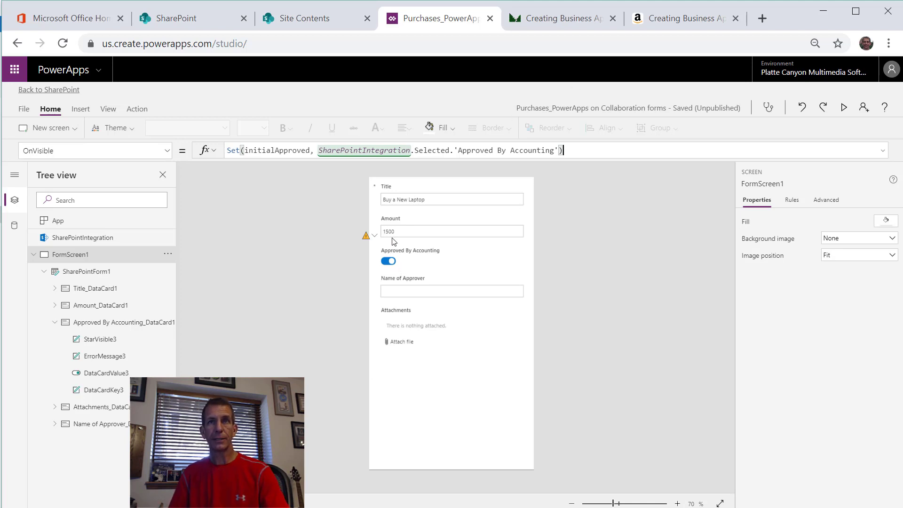
Select the DataCardValue5 text input in the Name of Approver card and unlock its properties for editing
{"action": "mouse_move", "coordinate": [369, 242]}
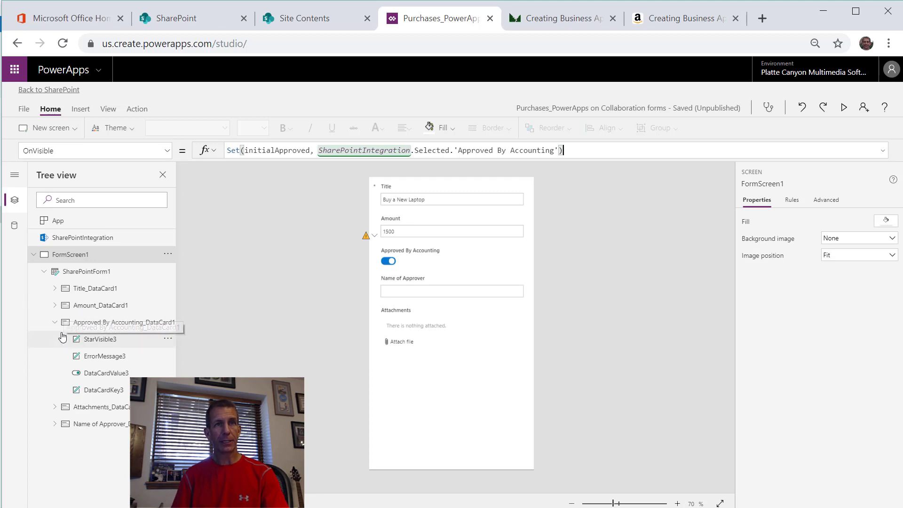
{"action": "left_click", "coordinate": [99, 372]}
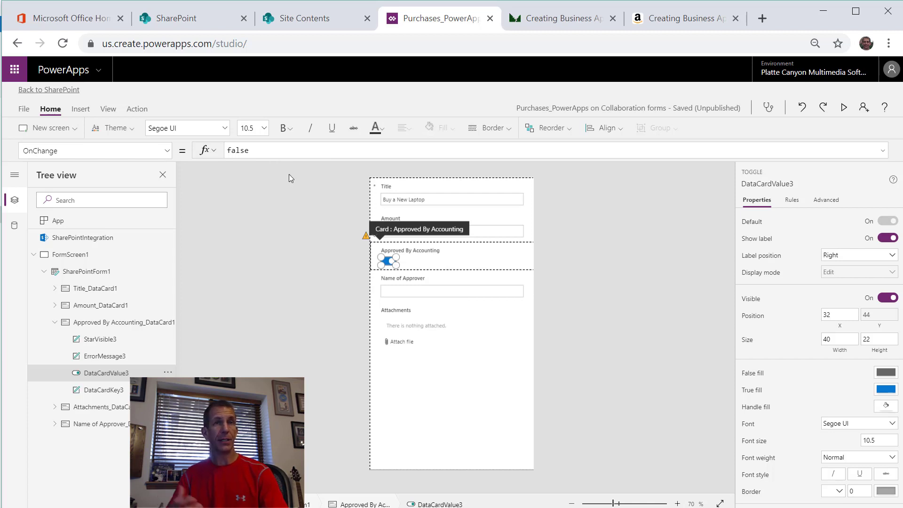
{"action": "left_click", "coordinate": [55, 322]}
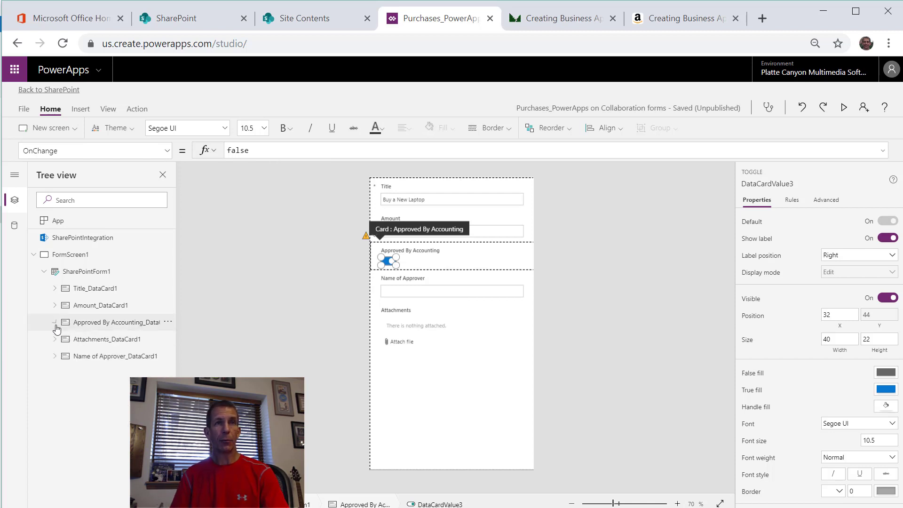
{"action": "left_click", "coordinate": [55, 356]}
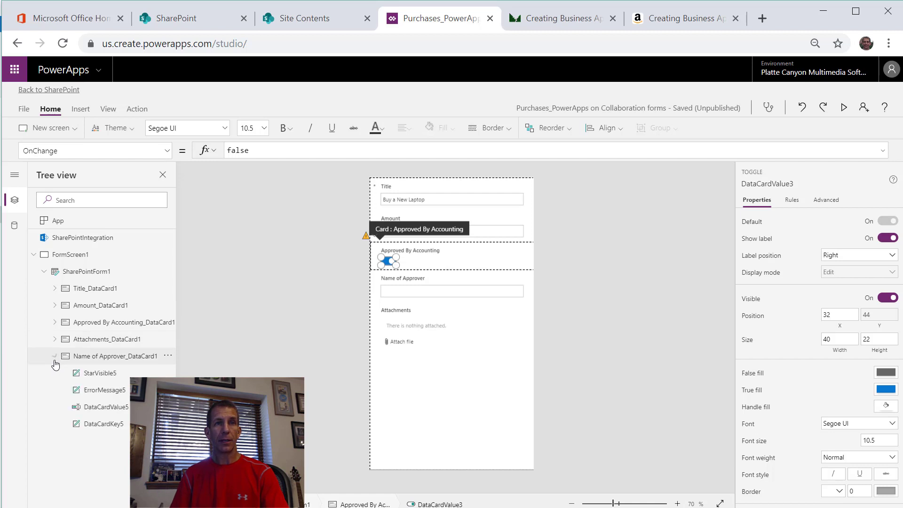
{"action": "left_click", "coordinate": [107, 408]}
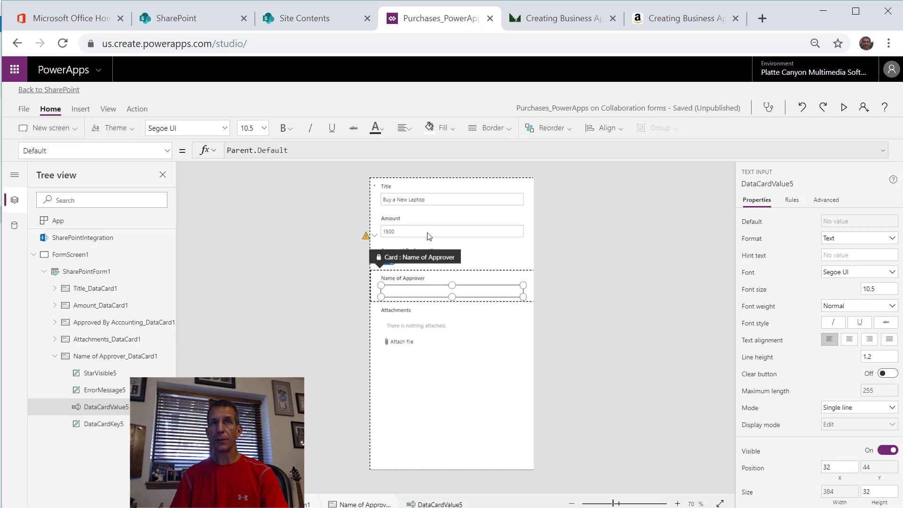
{"action": "left_click", "coordinate": [823, 201]}
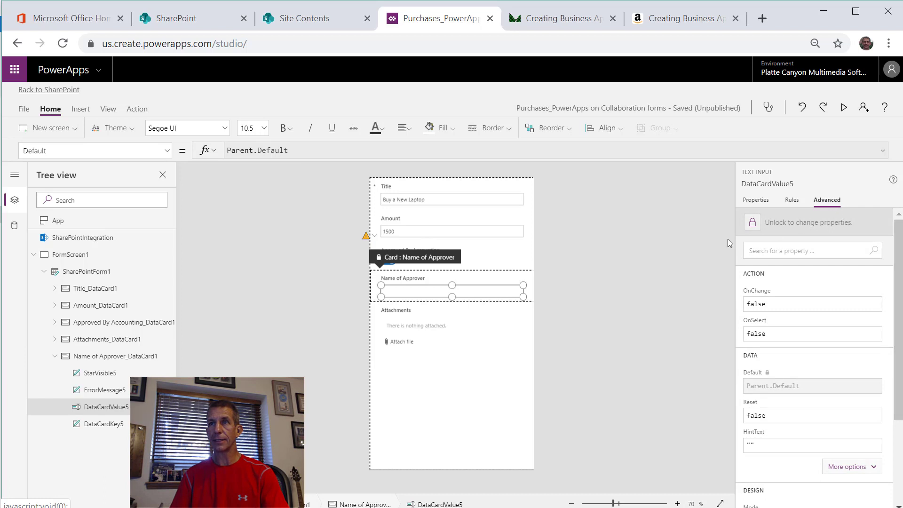
{"action": "left_click", "coordinate": [751, 223]}
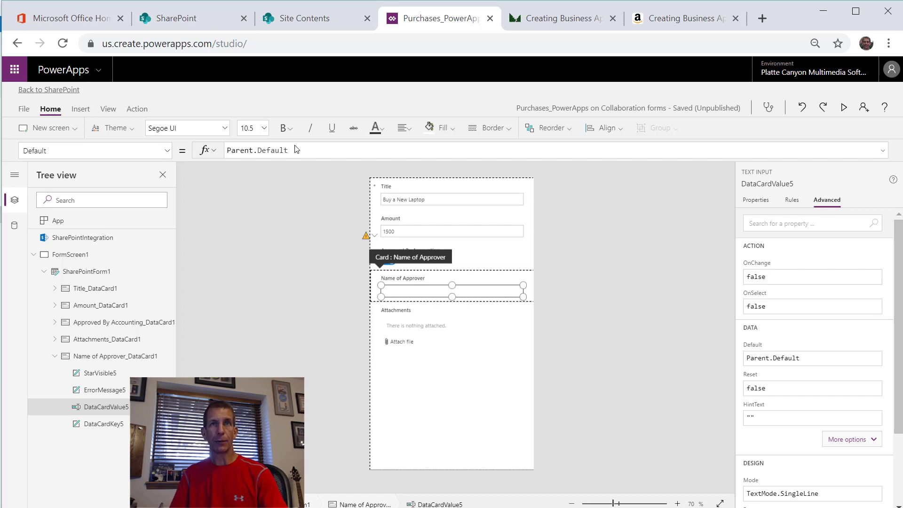
Replace the Default formula of DataCardValue5 with an If function that tests DataCardValue3.Value = true
{"action": "left_click_drag", "start_coordinate": [296, 150], "coordinate": [162, 168]}
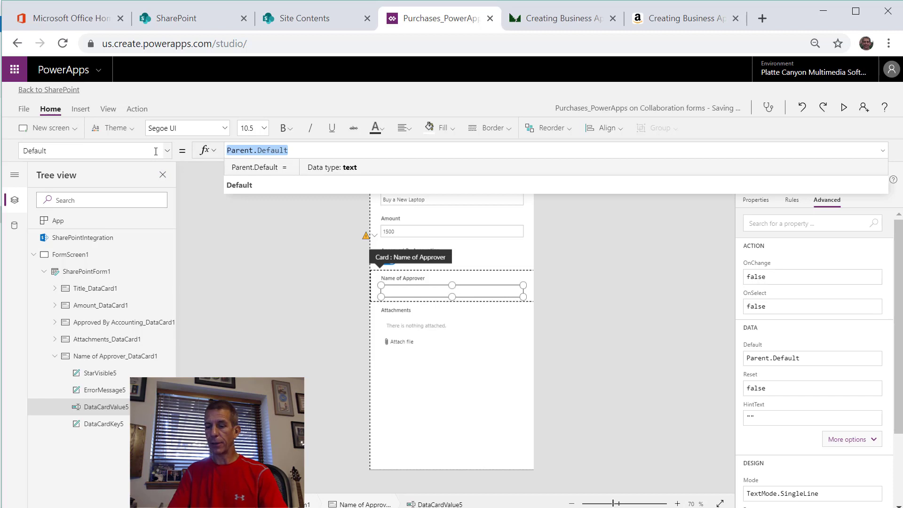
{"action": "key", "text": "BackSpace"}
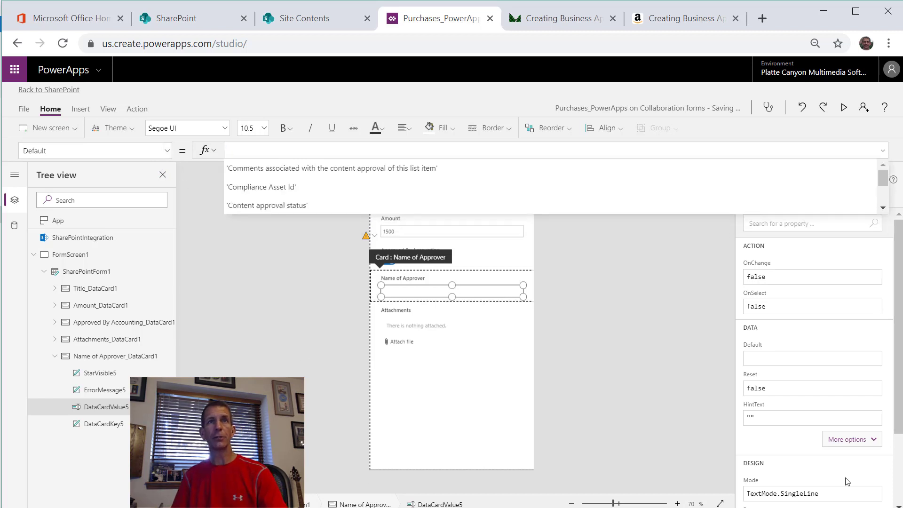
{"action": "type", "text": "If"}
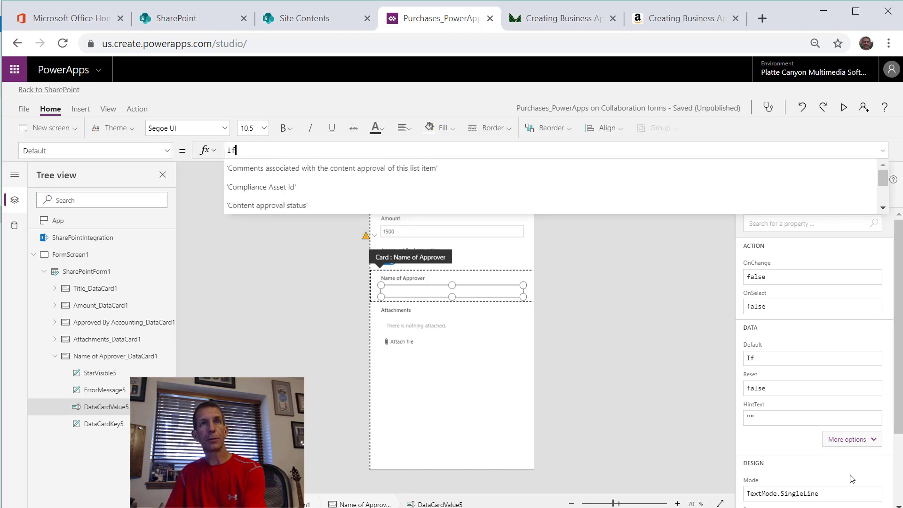
{"action": "type", "text": "("}
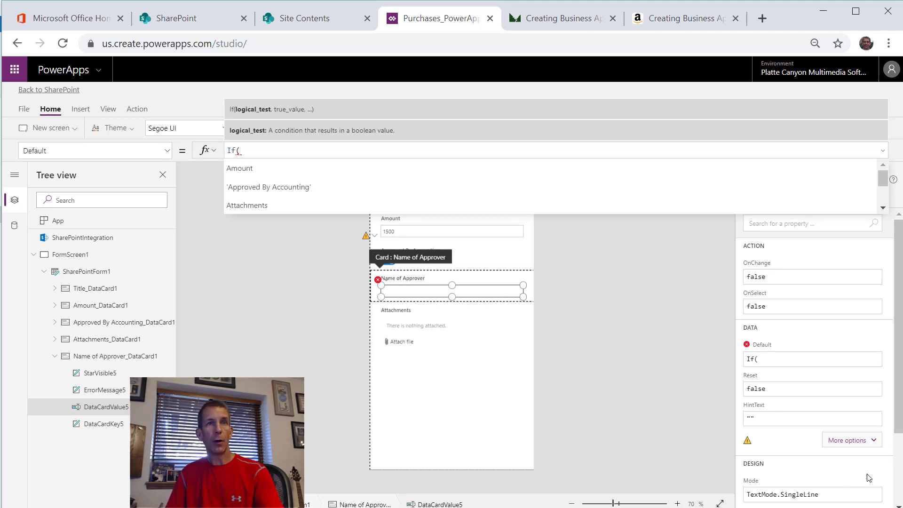
{"action": "left_click", "coordinate": [55, 323]}
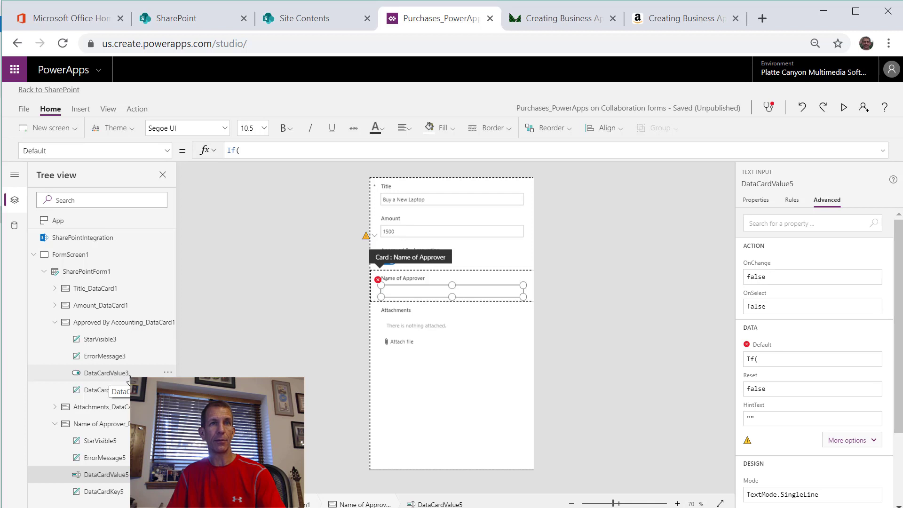
{"action": "left_click", "coordinate": [262, 149]}
{"action": "type", "text": "D"}
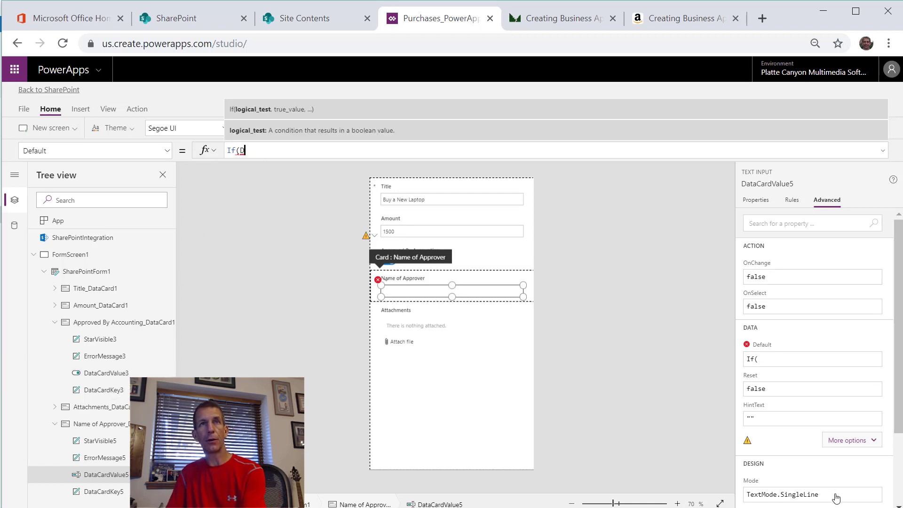
{"action": "type", "text": "ataCardValue"}
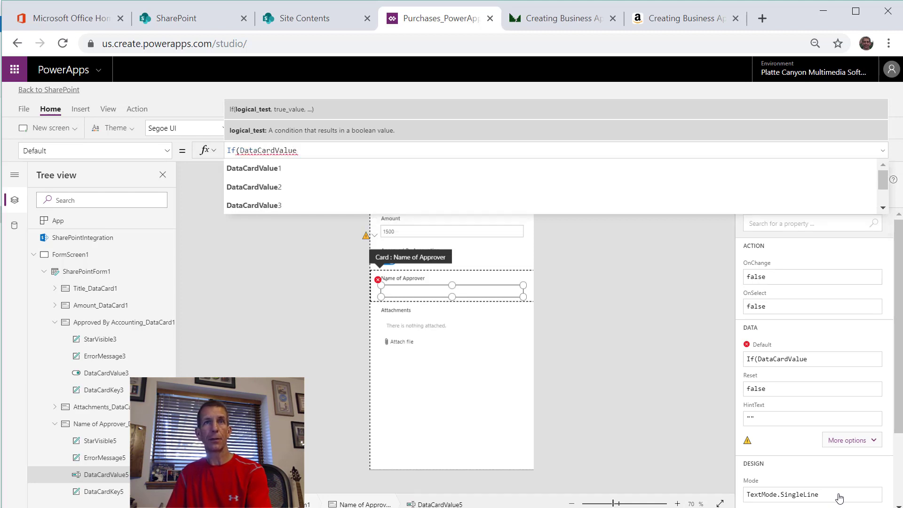
{"action": "left_click", "coordinate": [281, 204]}
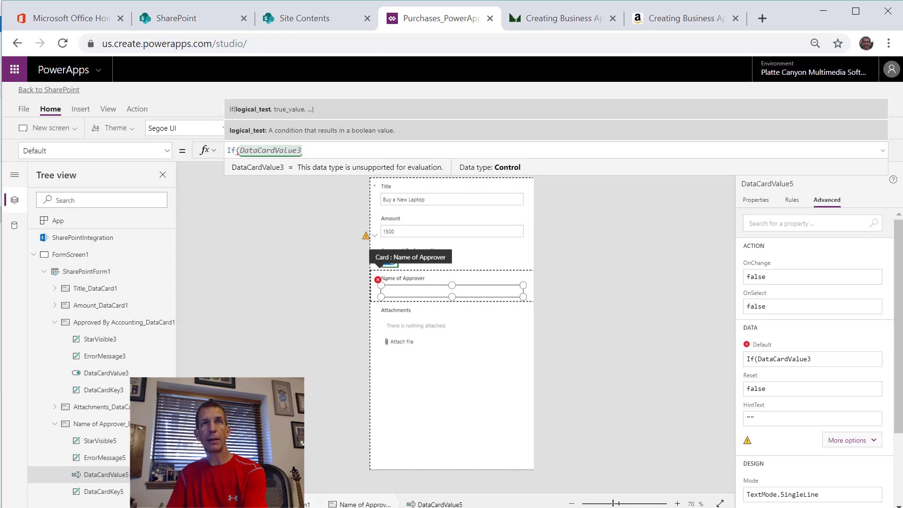
{"action": "type", "text": ".Value"}
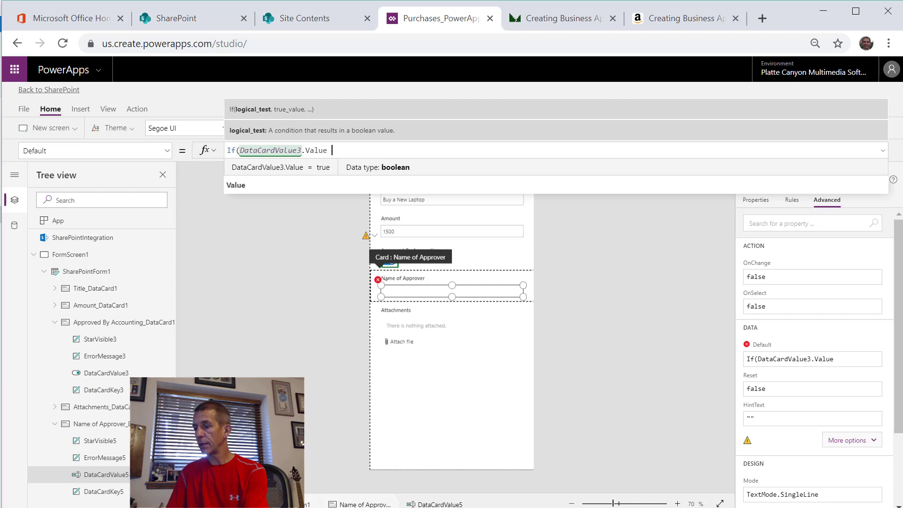
{"action": "type", "text": " = true"}
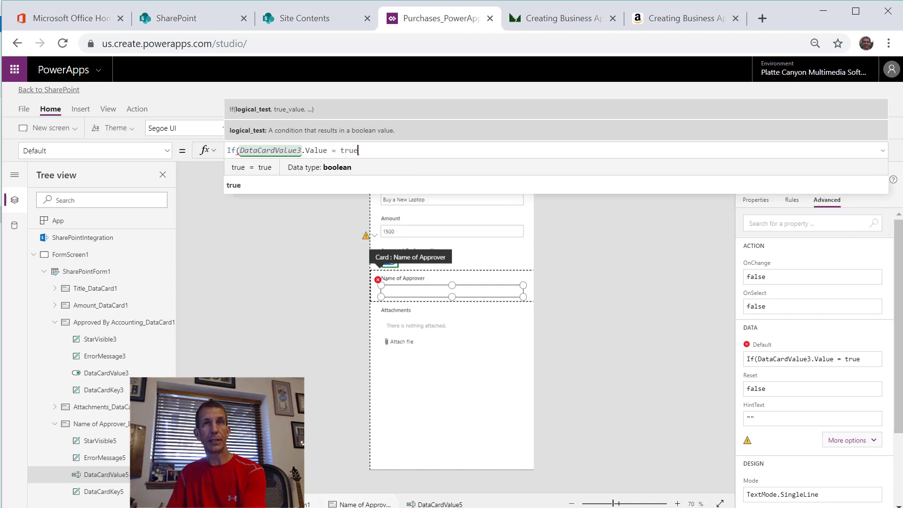
Add && initialApproved <> true to the If condition in the Default formula and begin its true result with User()
{"action": "type", "text": " &"}
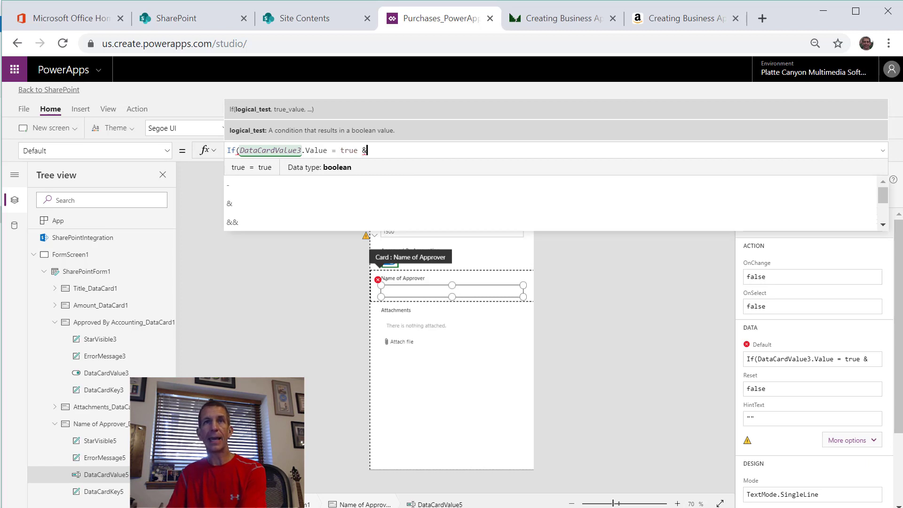
{"action": "type", "text": "& inital"}
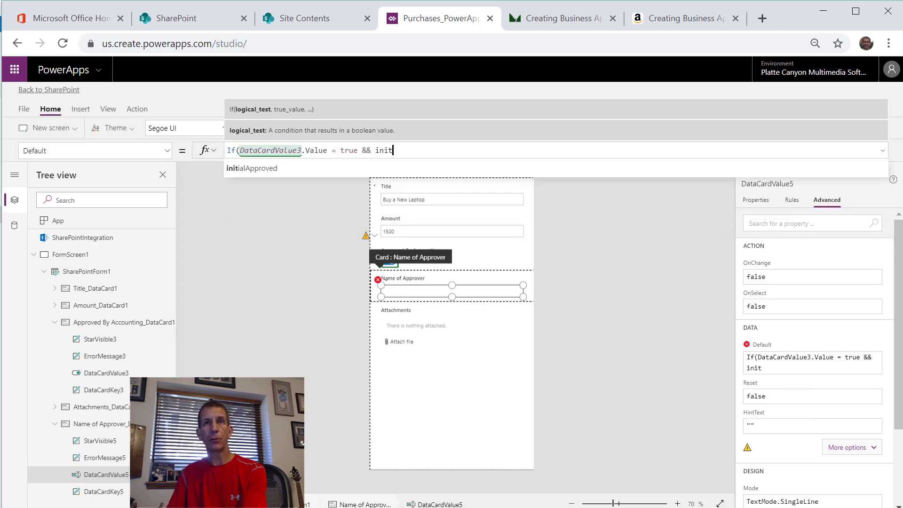
{"action": "key", "text": "BackSpace"}
{"action": "key", "text": "BackSpace"}
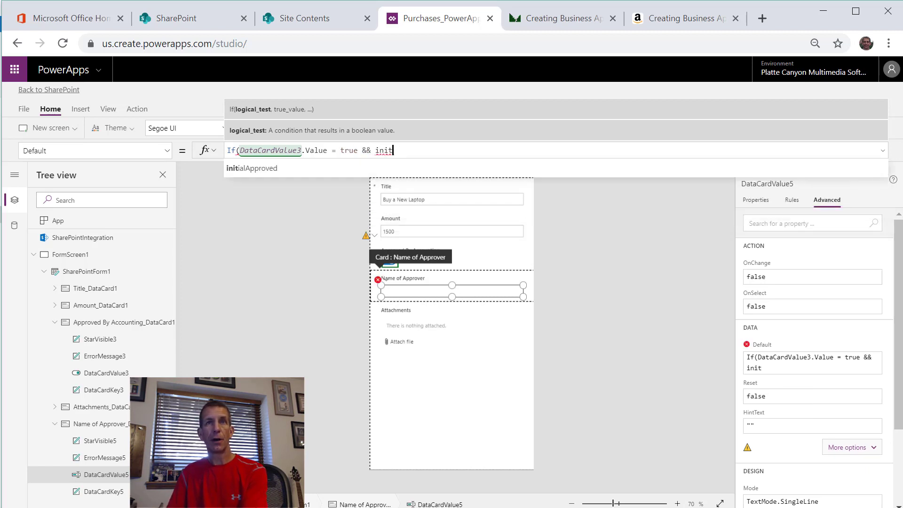
{"action": "left_click", "coordinate": [267, 168]}
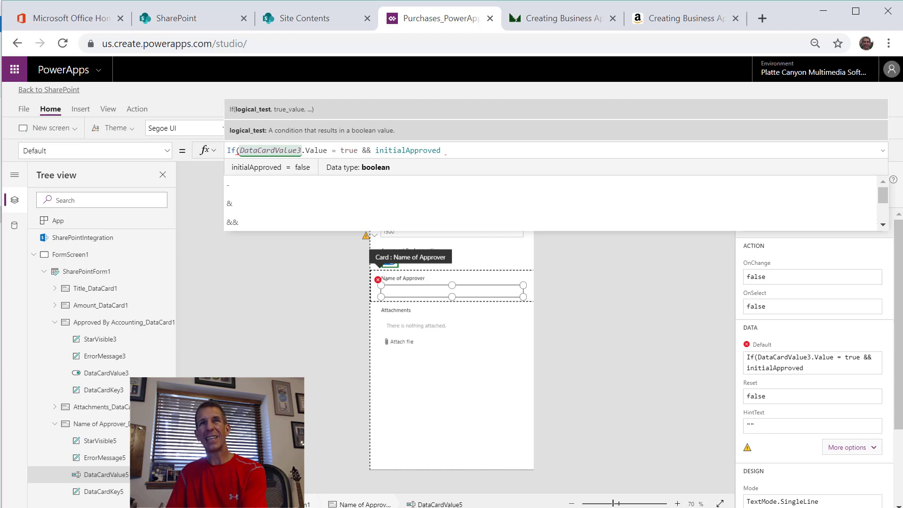
{"action": "type", "text": "<> tru"}
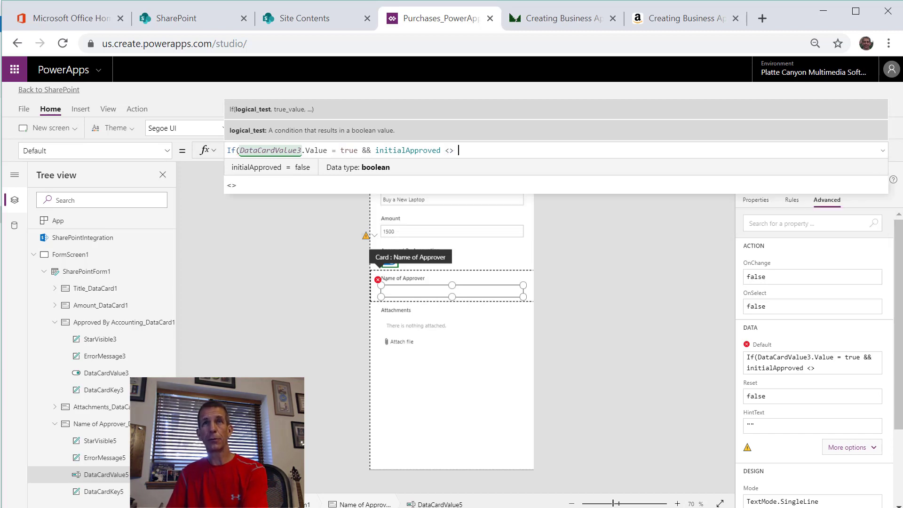
{"action": "type", "text": "e,"}
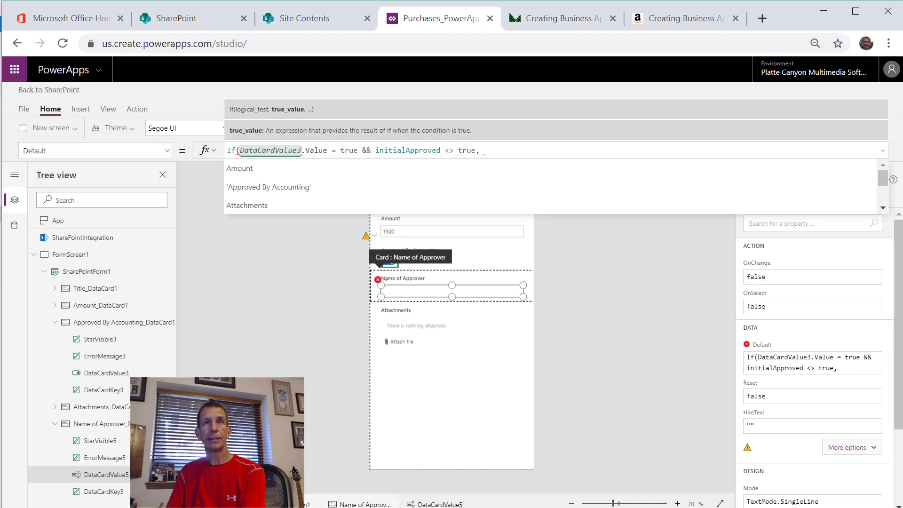
{"action": "type", "text": "User"}
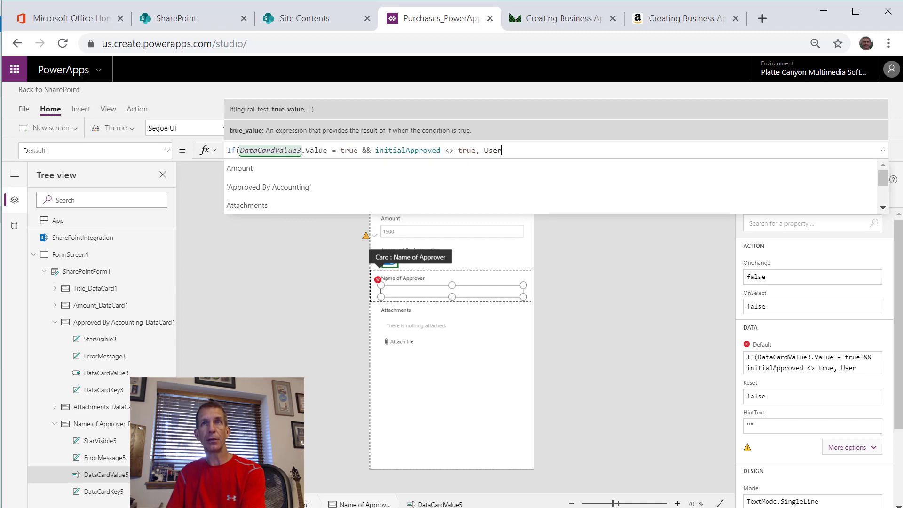
{"action": "type", "text": "()"}
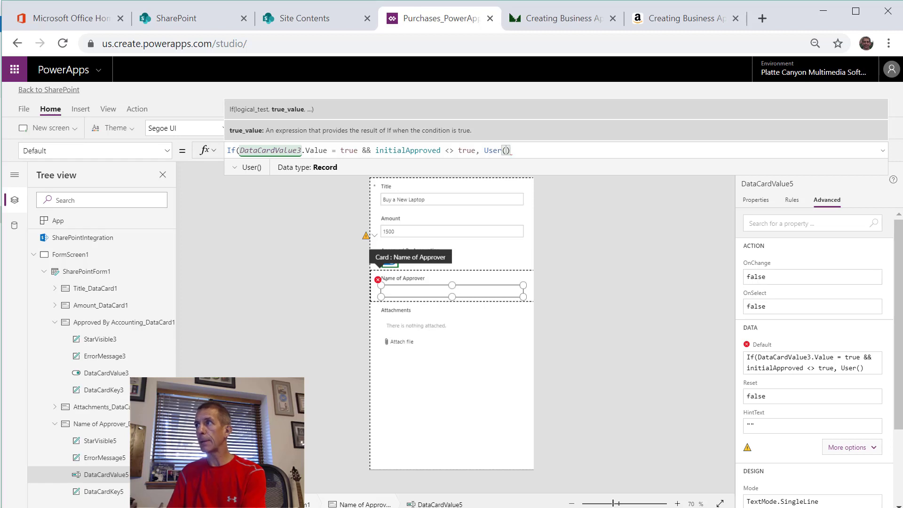
{"action": "type", "text": ".Full"}
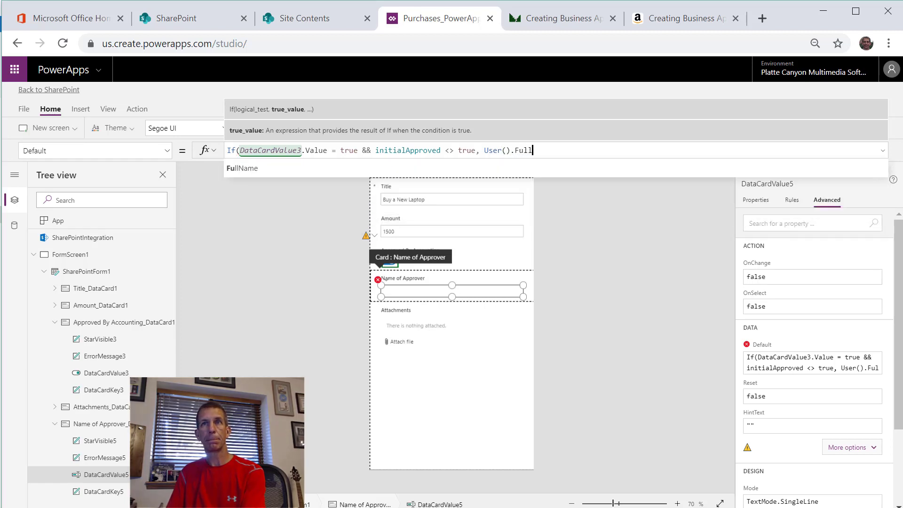
{"action": "type", "text": "Name"}
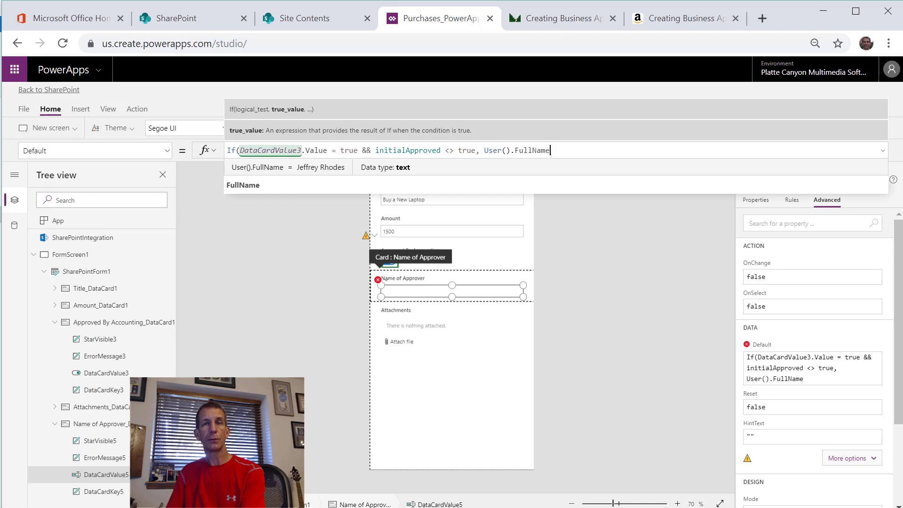
{"action": "key", "text": "BackSpace"}
{"action": "key", "text": "BackSpace"}
{"action": "key", "text": "BackSpace"}
{"action": "key", "text": "BackSpace"}
{"action": "key", "text": "BackSpace"}
{"action": "key", "text": "BackSpace"}
{"action": "key", "text": "BackSpace"}
{"action": "key", "text": "BackSpace"}
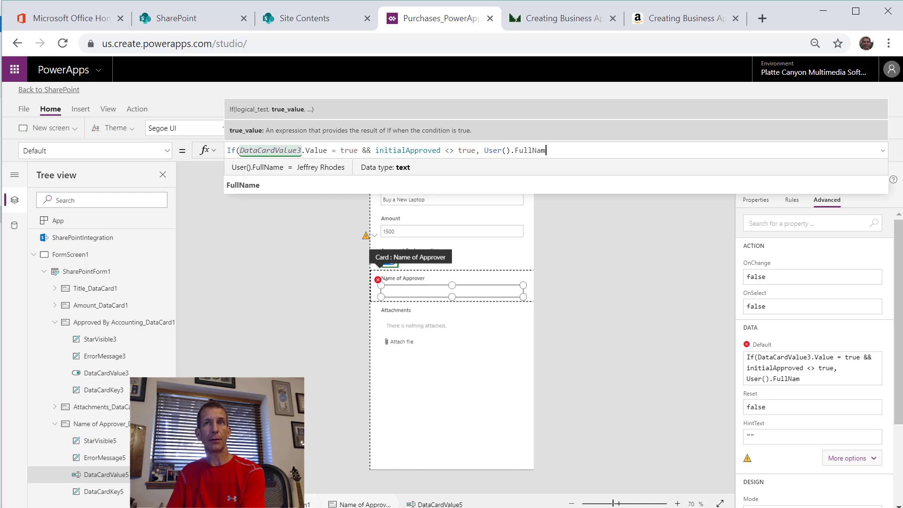
{"action": "key", "text": "BackSpace"}
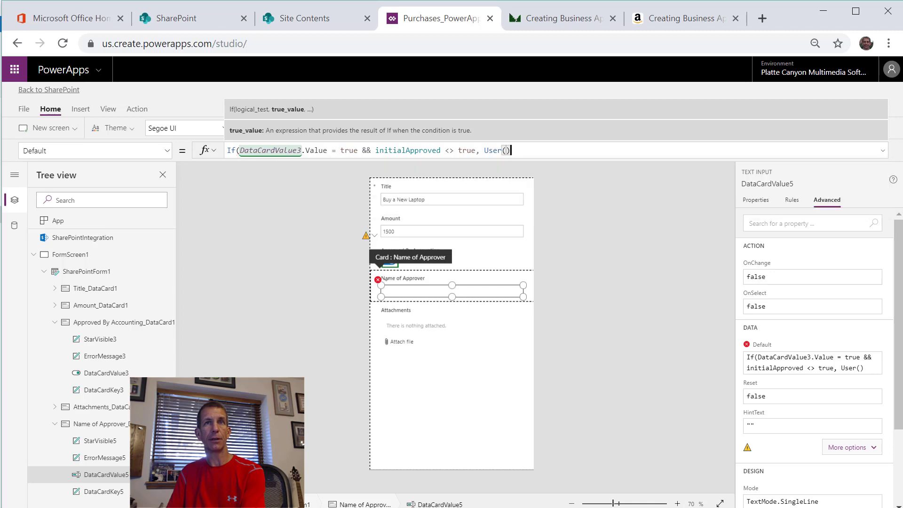
Complete the If function's true result as User().FullName, followed by a comma for the else value
{"action": "type", "text": "."}
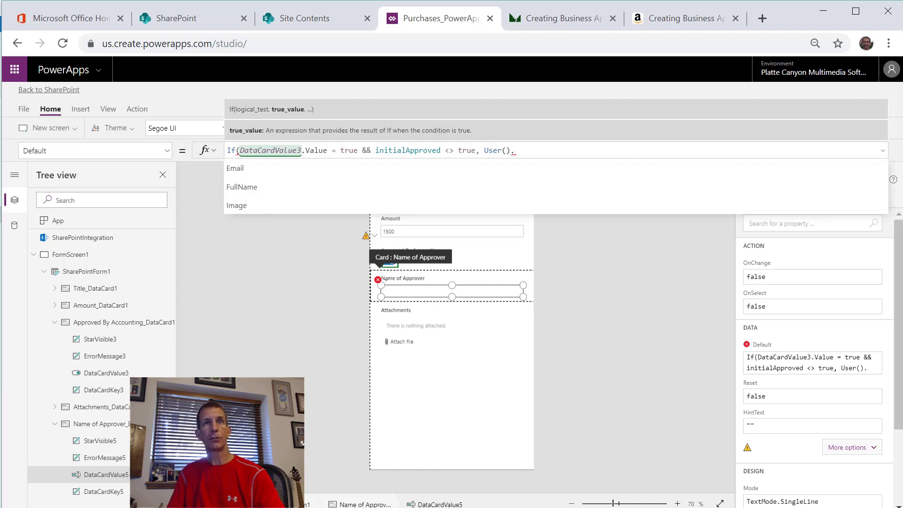
{"action": "left_click", "coordinate": [238, 187]}
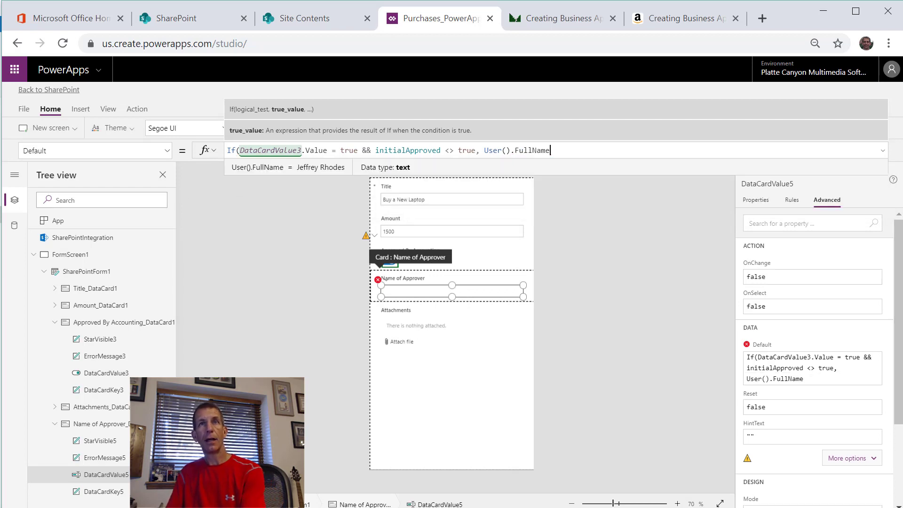
{"action": "type", "text": ","}
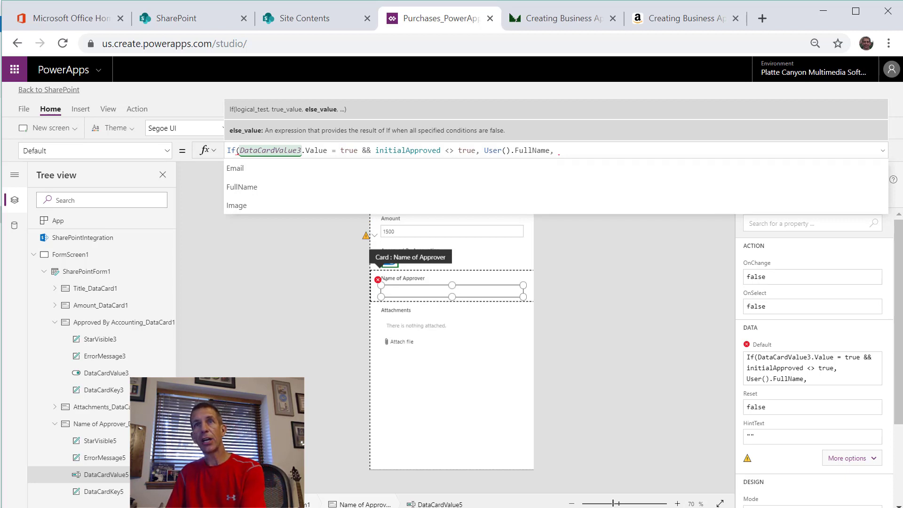
Add a nested If as the else value that tests DataCardValue3.Value = false
{"action": "type", "text": "If"}
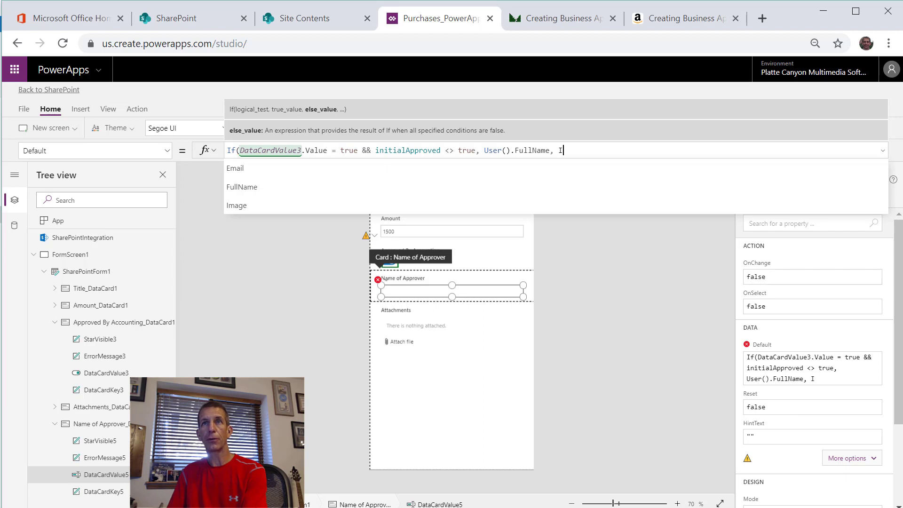
{"action": "type", "text": "("}
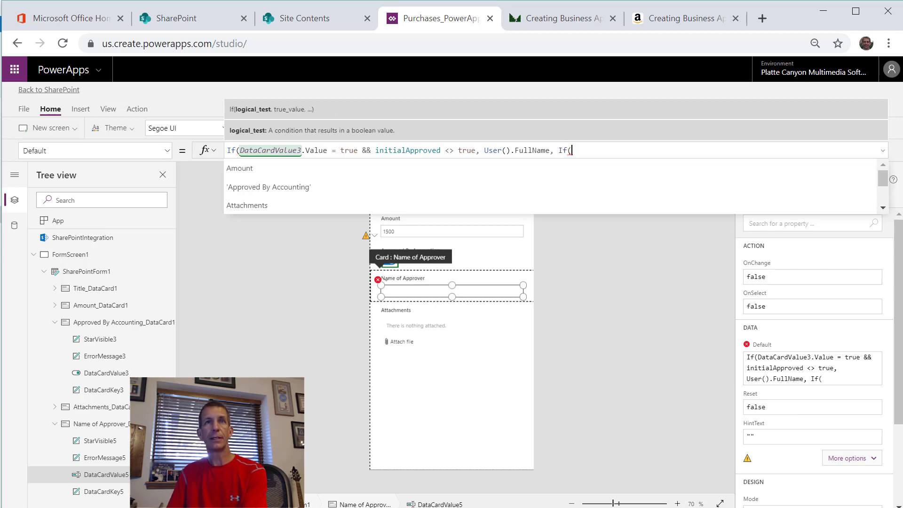
{"action": "type", "text": "DataCardVa"}
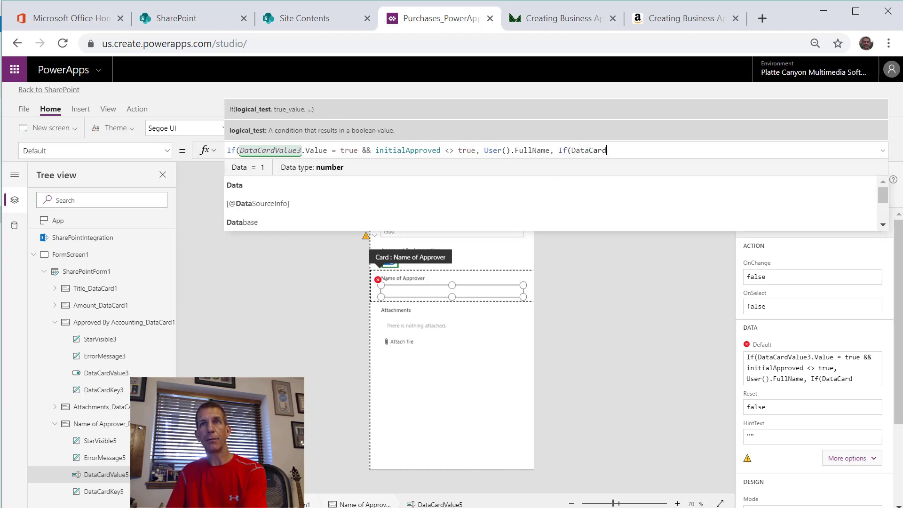
{"action": "type", "text": "lue3"}
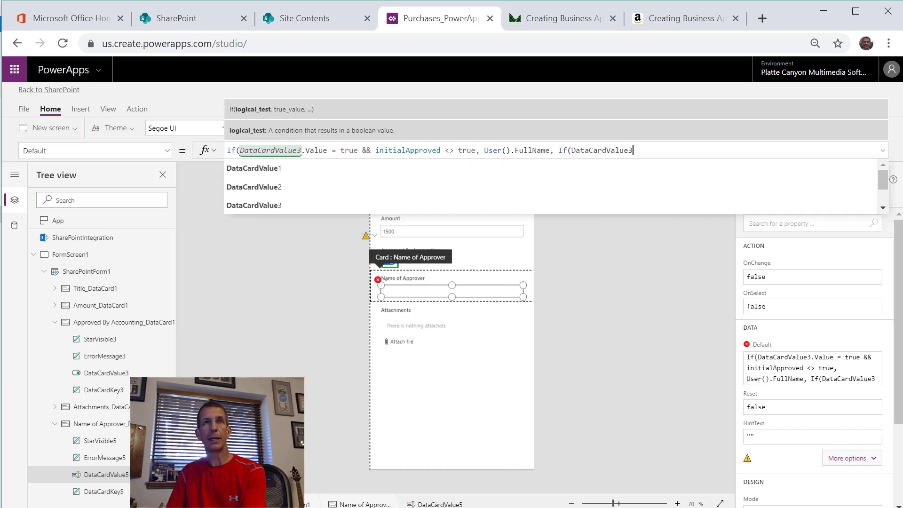
{"action": "type", "text": "."}
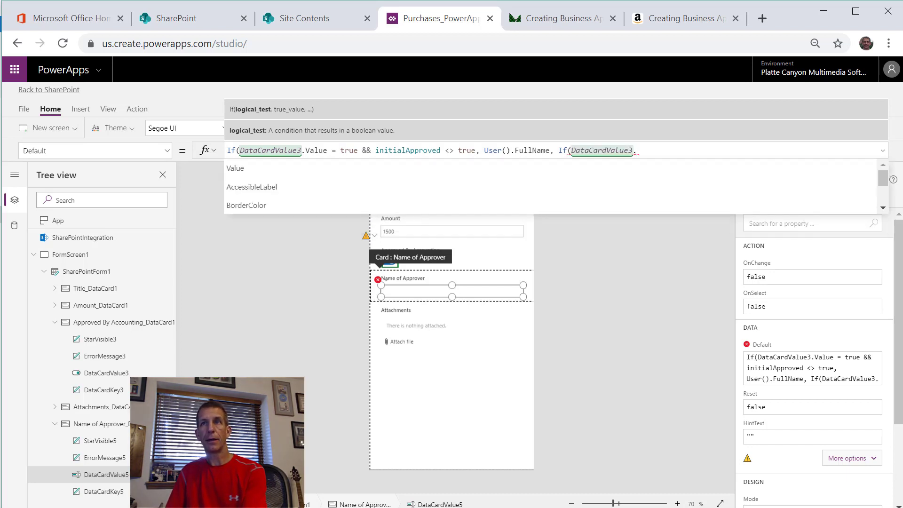
{"action": "type", "text": "Value "}
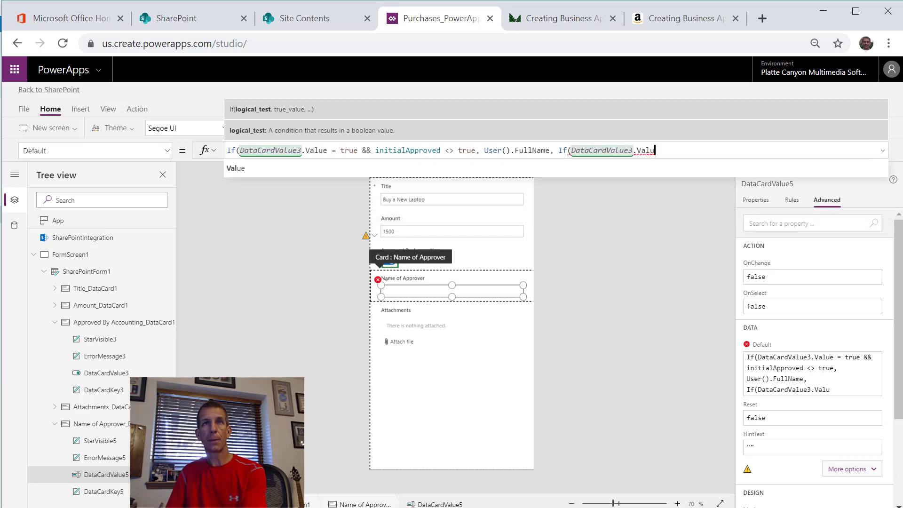
{"action": "type", "text": "= false"}
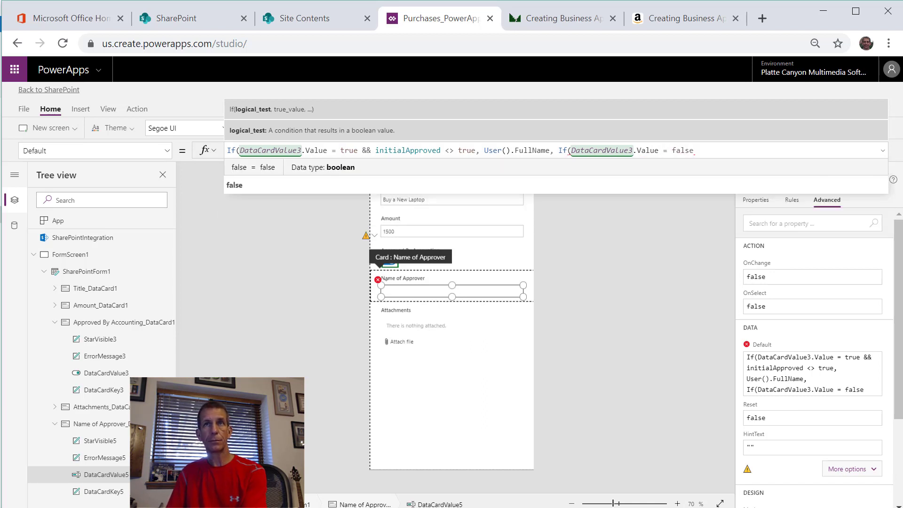
Extend the nested If condition with && initialApproved <> false
{"action": "type", "text": " && in"}
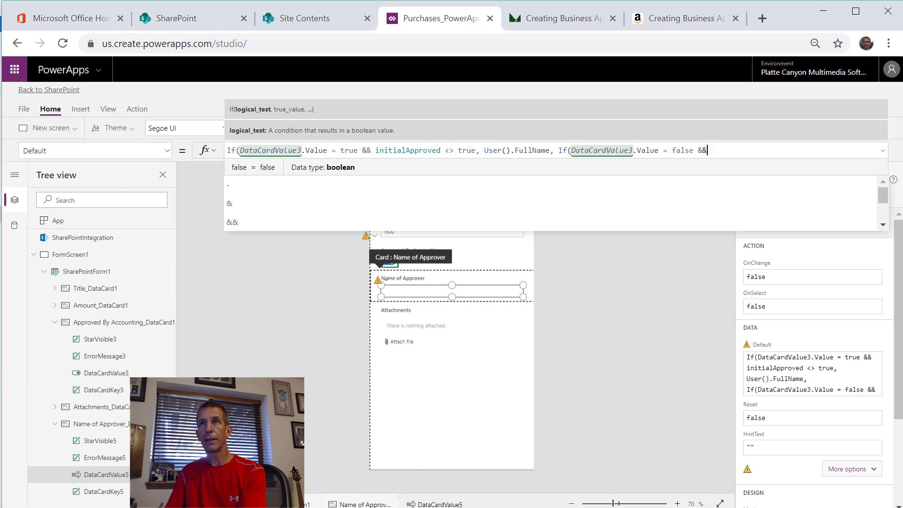
{"action": "type", "text": "itial"}
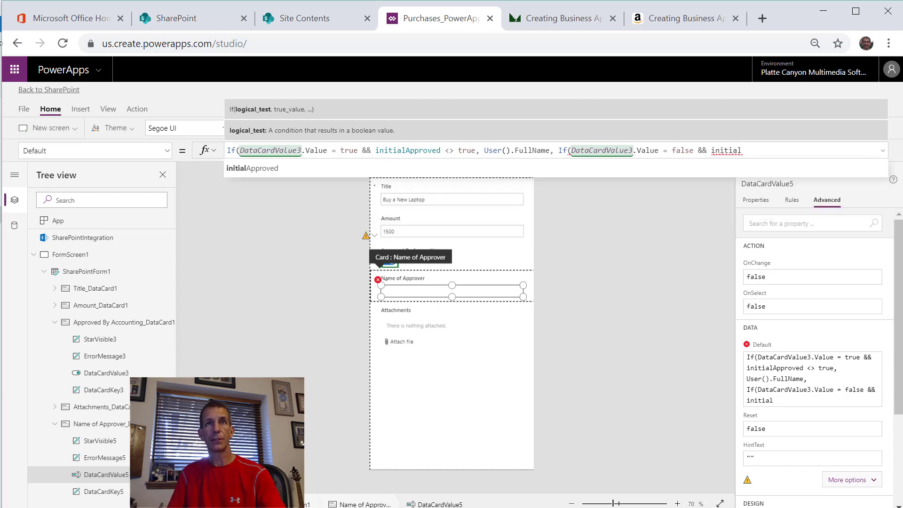
{"action": "left_click", "coordinate": [286, 172]}
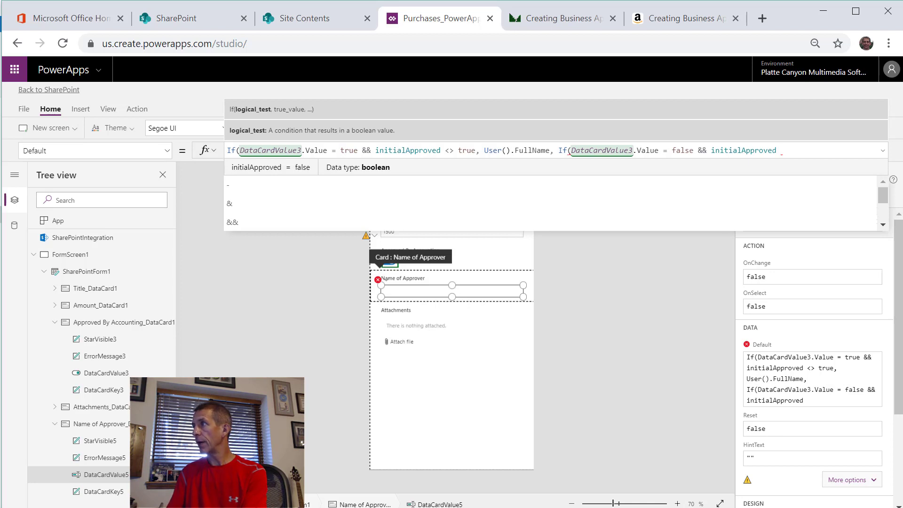
{"action": "type", "text": "<> fals"}
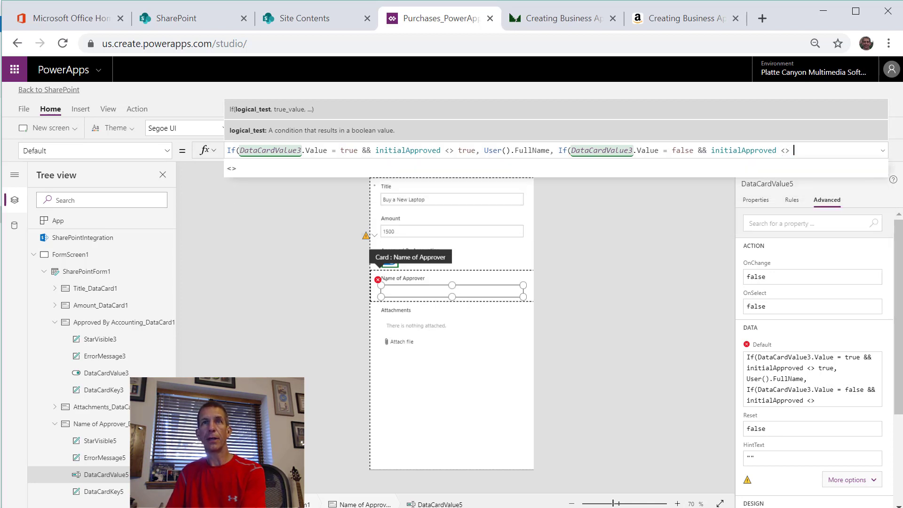
{"action": "type", "text": "e"}
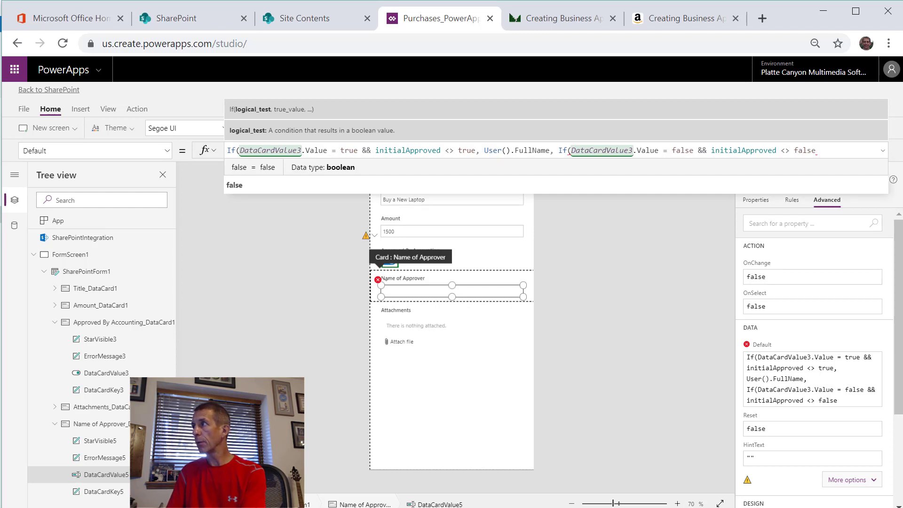
Give the nested If an empty string "" as true result and Parent.Default as else value, closing both If functions
{"action": "type", "text": ", \"\""}
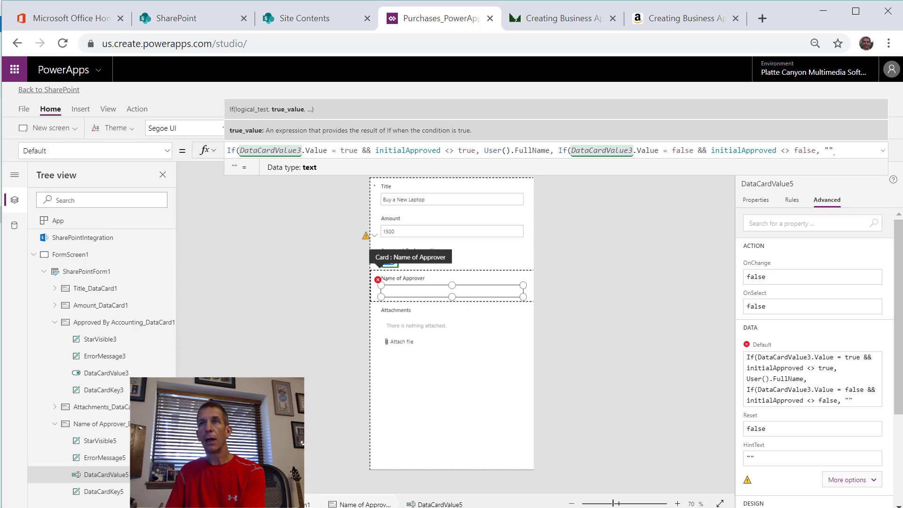
{"action": "type", "text": ","}
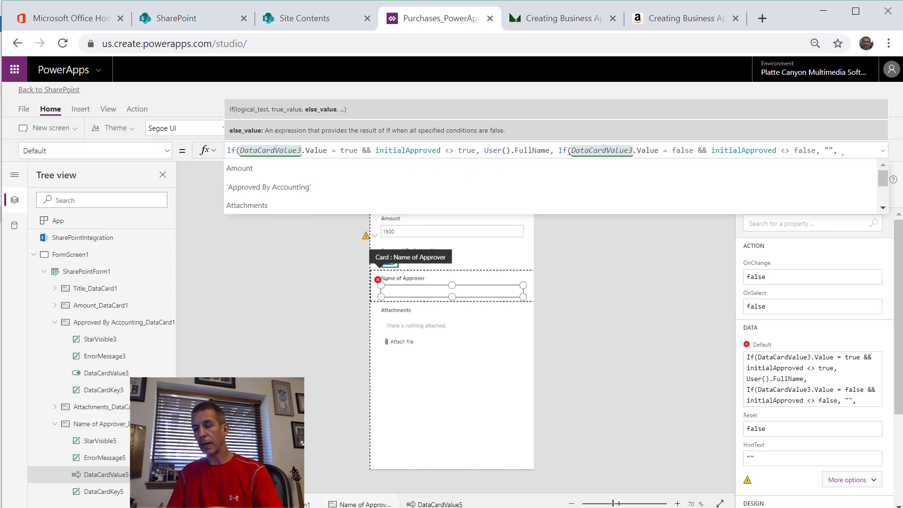
{"action": "type", "text": "Parent.Default"}
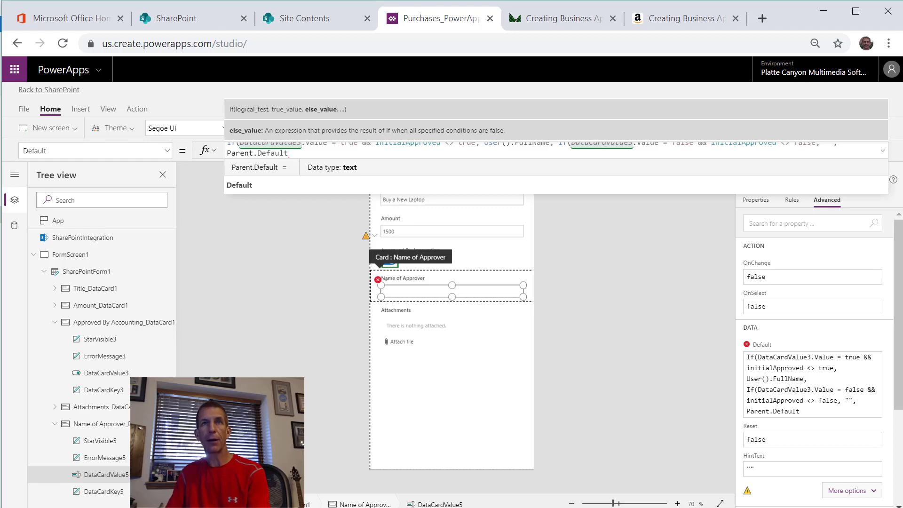
{"action": "type", "text": ")"}
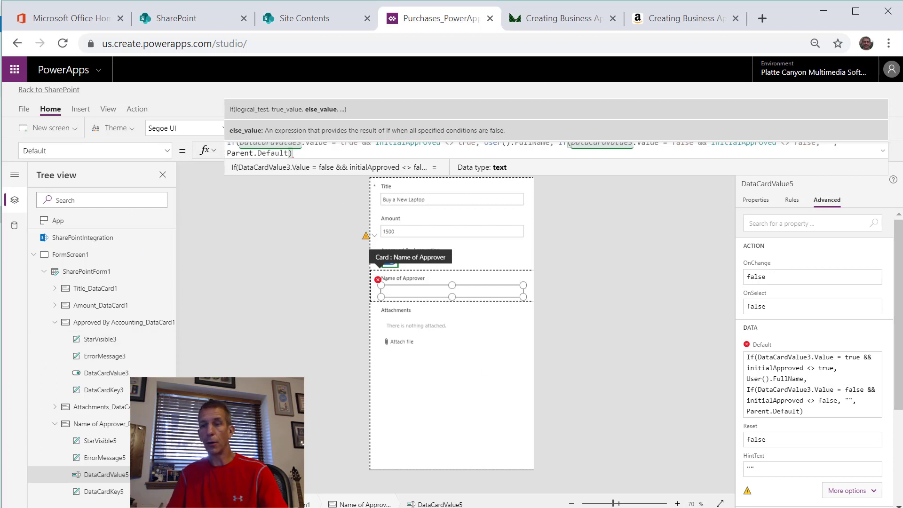
{"action": "type", "text": ")"}
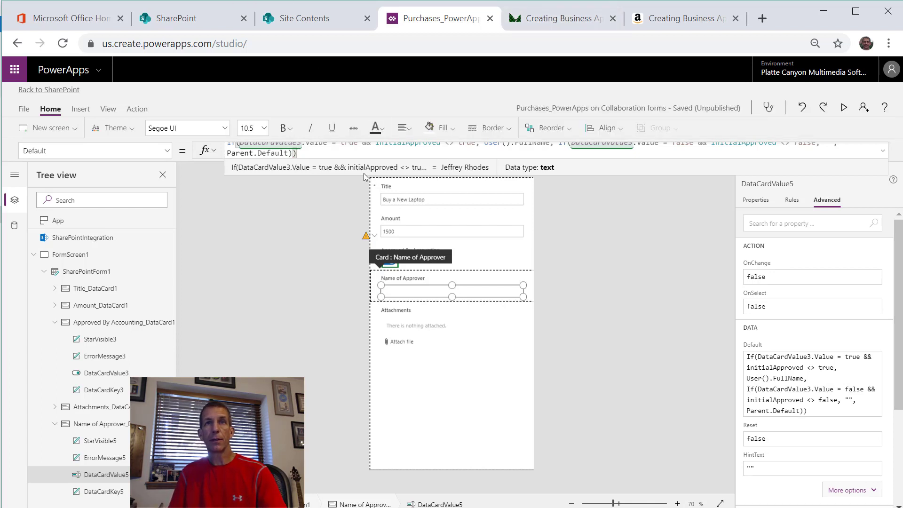
Format the Default formula text over multiple indented lines and enlarge the formula area to show all of it
{"action": "left_click_drag", "start_coordinate": [362, 173], "coordinate": [372, 218]}
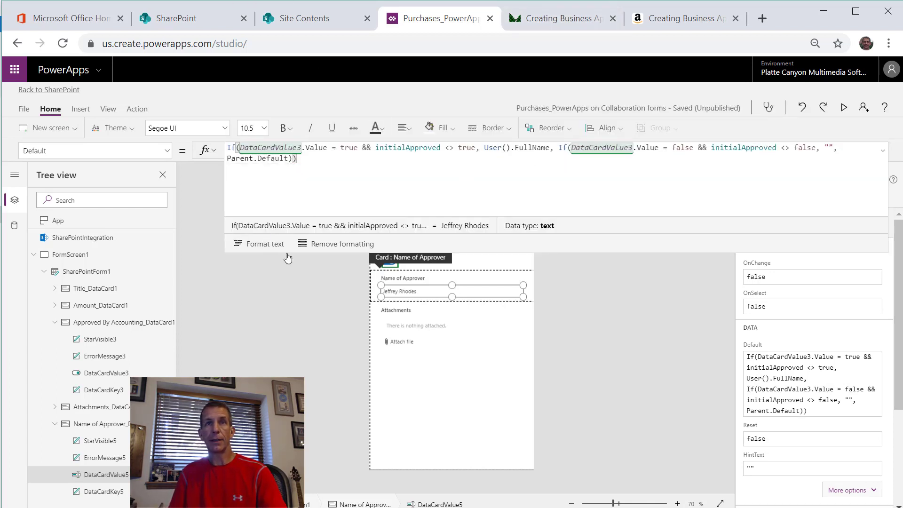
{"action": "left_click", "coordinate": [277, 243]}
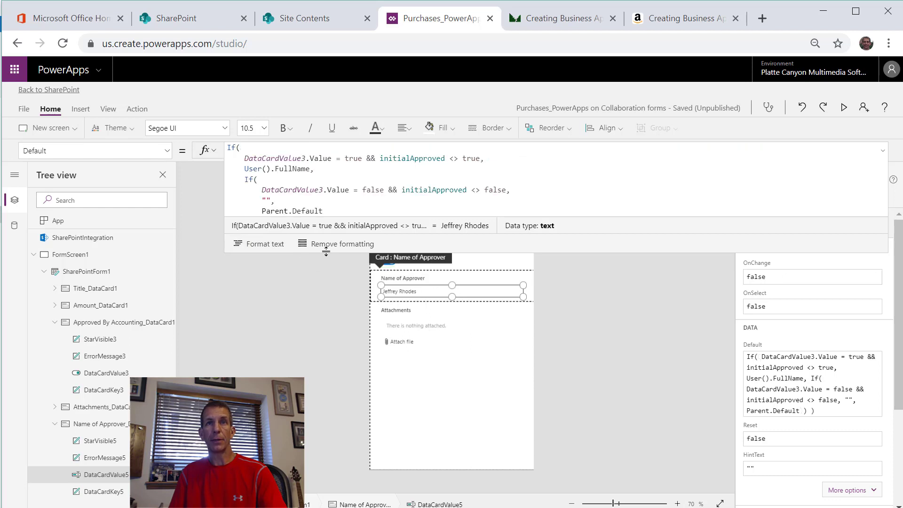
{"action": "left_click_drag", "start_coordinate": [329, 218], "coordinate": [317, 272]}
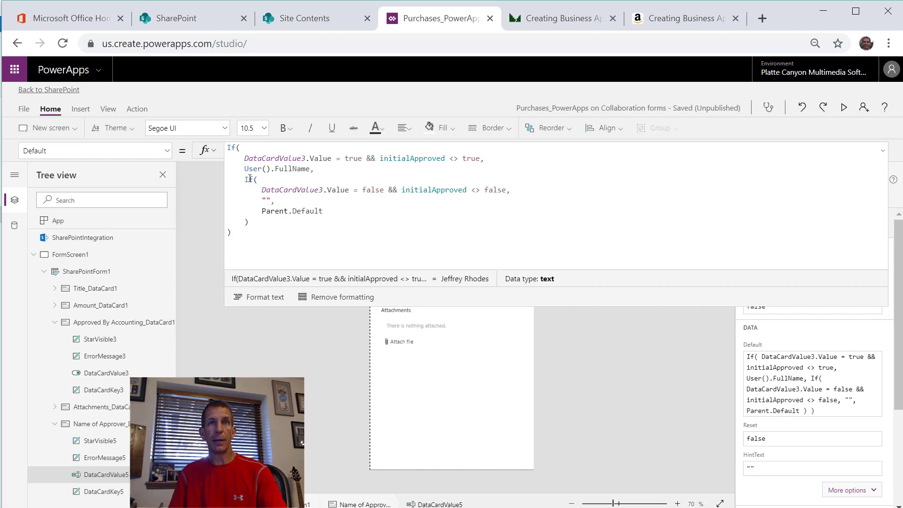
Reduce the height of the formula area and select FormScreen1 in place of the Name of Approver field
{"action": "left_click_drag", "start_coordinate": [241, 178], "coordinate": [266, 223]}
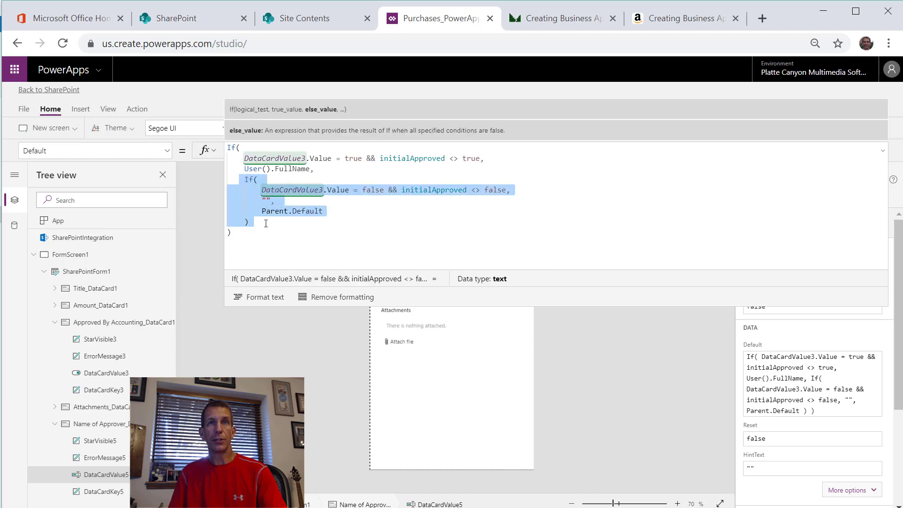
{"action": "left_click", "coordinate": [278, 226]}
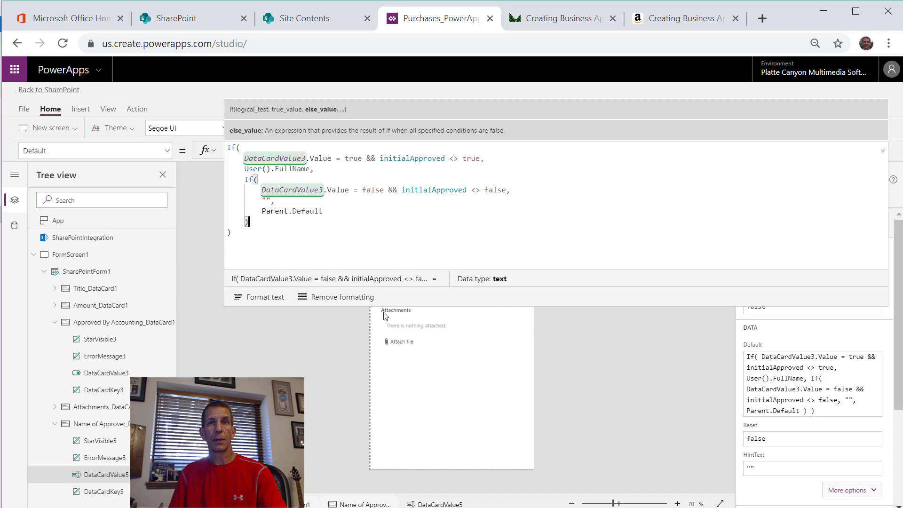
{"action": "left_click_drag", "start_coordinate": [395, 270], "coordinate": [396, 184]}
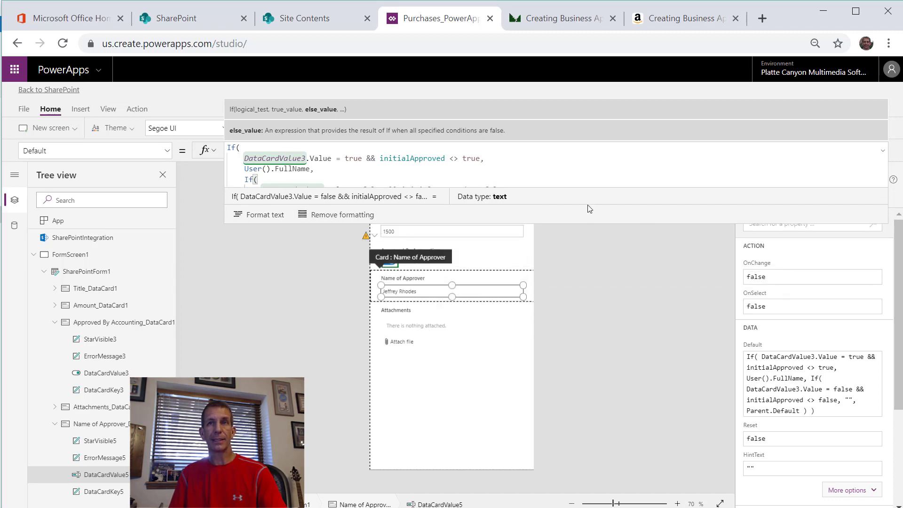
{"action": "left_click", "coordinate": [534, 305]}
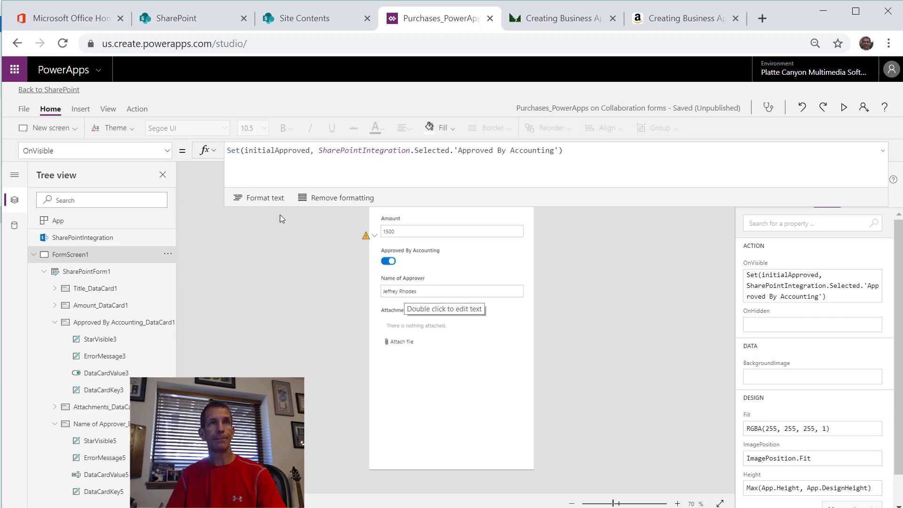
Save the customized Purchases_PowerApps form and publish it to SharePoint
{"action": "left_click", "coordinate": [26, 109]}
{"action": "left_click", "coordinate": [132, 229]}
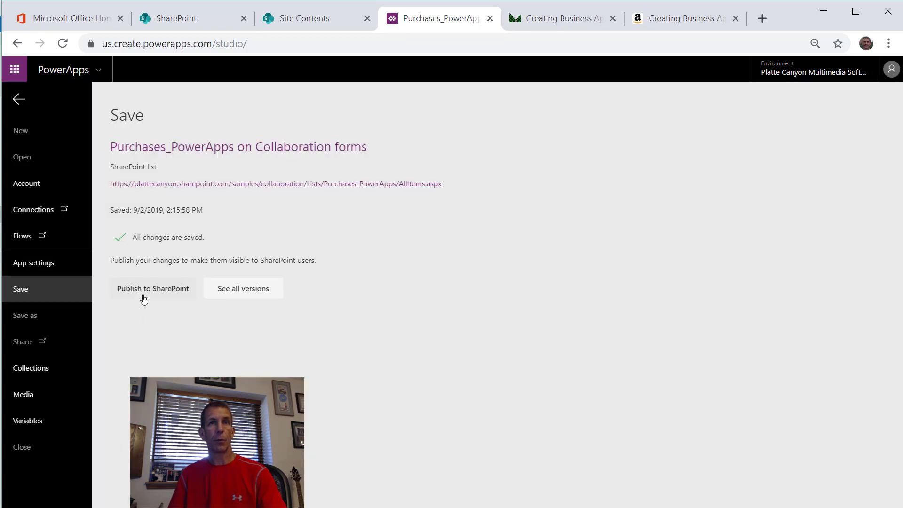
{"action": "left_click", "coordinate": [144, 294]}
{"action": "left_click", "coordinate": [535, 317]}
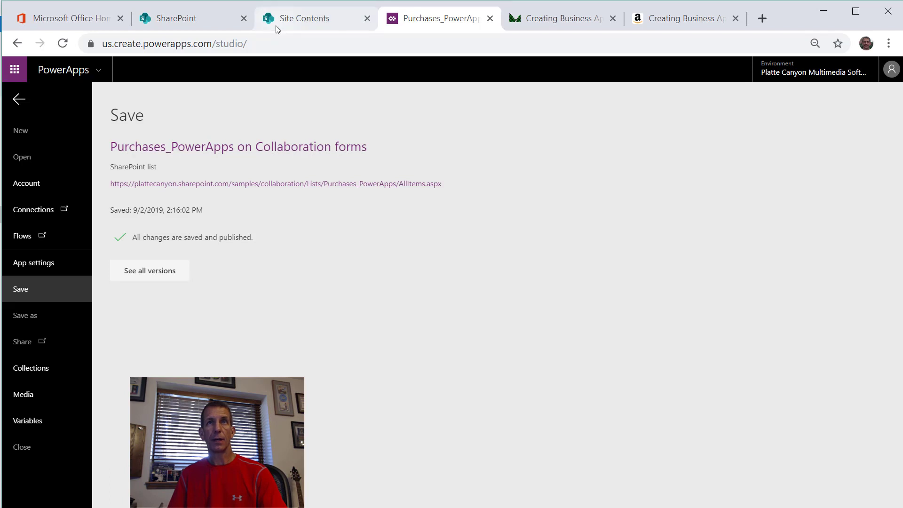
Switch to the Collaboration site contents in SharePoint, open the Purchases_PowerApps list and reload its page
{"action": "left_click", "coordinate": [302, 21]}
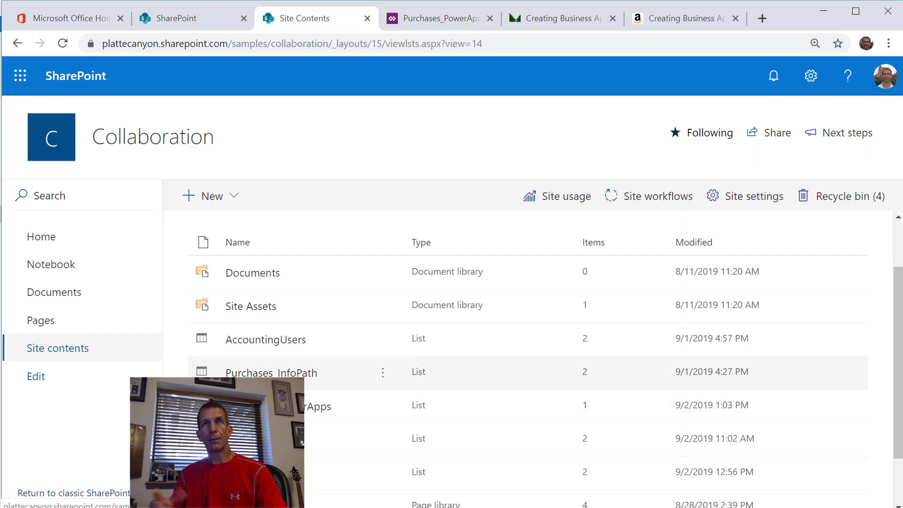
{"action": "left_click", "coordinate": [311, 412]}
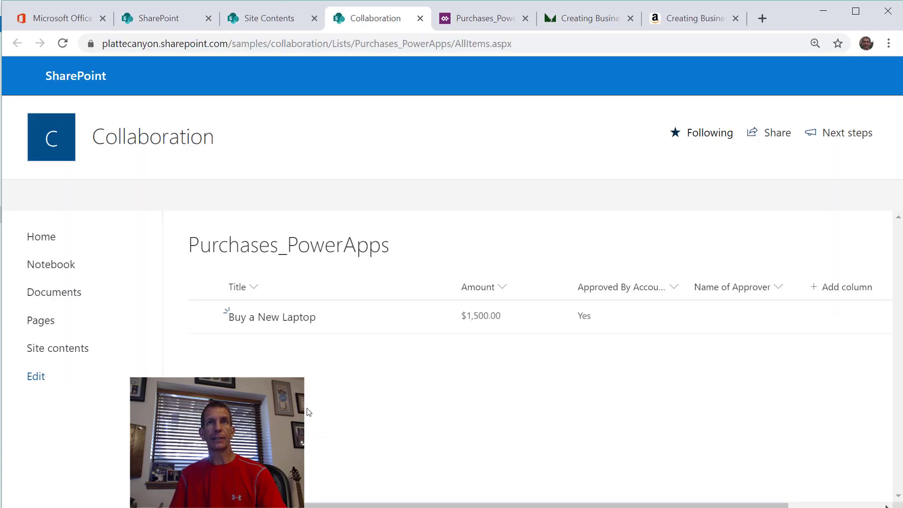
{"action": "right_click", "coordinate": [415, 243]}
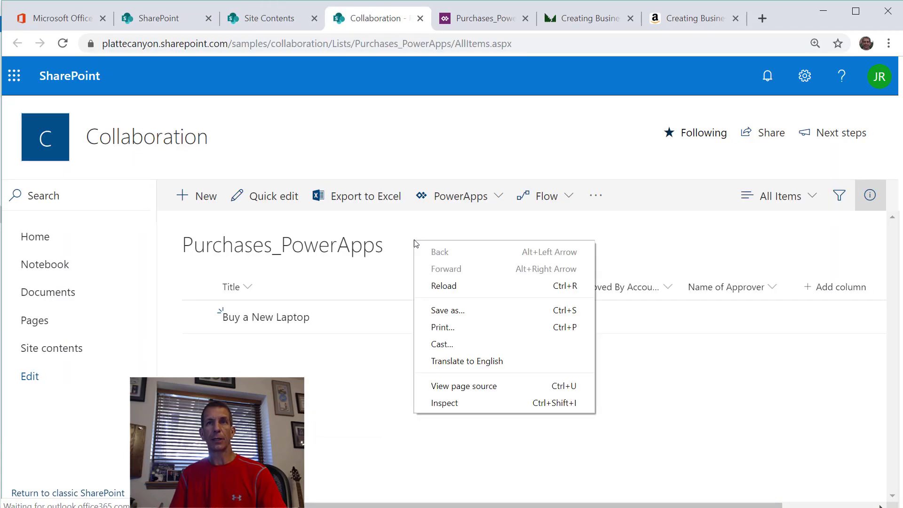
{"action": "left_click", "coordinate": [426, 293]}
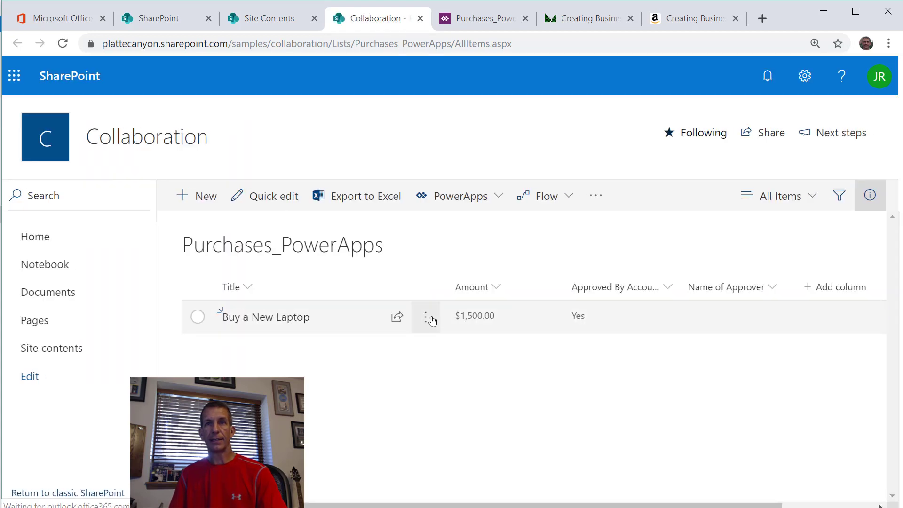
Open the Buy a New Laptop item for editing, check the form for the Name of Approver field, and close it
{"action": "left_click", "coordinate": [431, 315]}
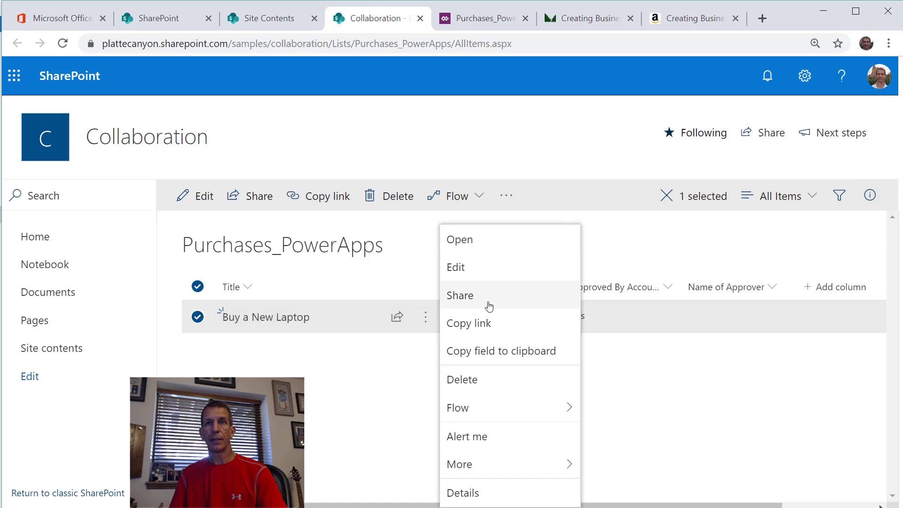
{"action": "left_click", "coordinate": [463, 278]}
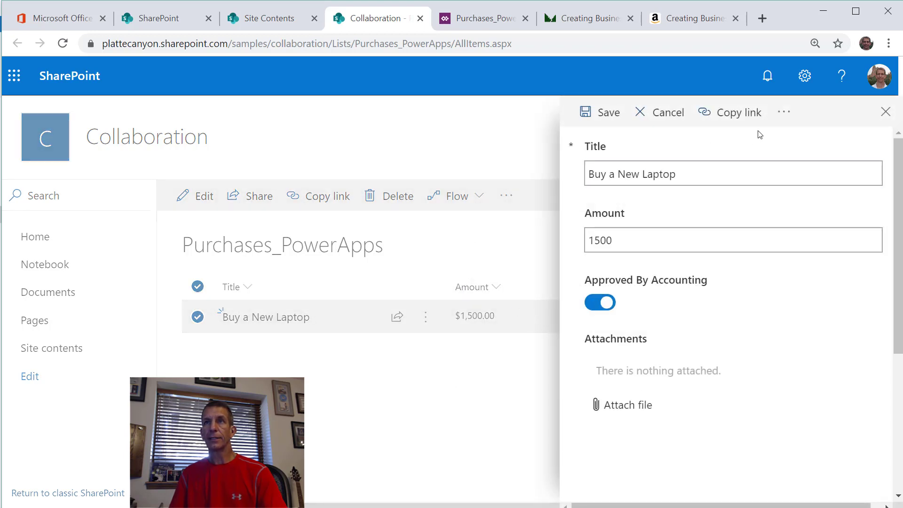
{"action": "scroll", "coordinate": [773, 355], "scroll_direction": "down", "scroll_amount": 2}
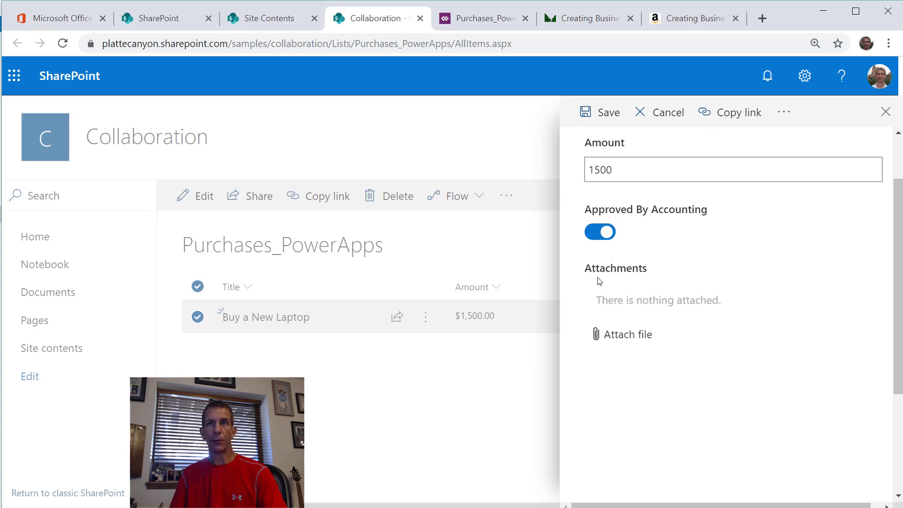
{"action": "left_click", "coordinate": [885, 112]}
Reload the list, open Buy a New Laptop for editing and save it with the prefilled Name of Approver
{"action": "right_click", "coordinate": [530, 149]}
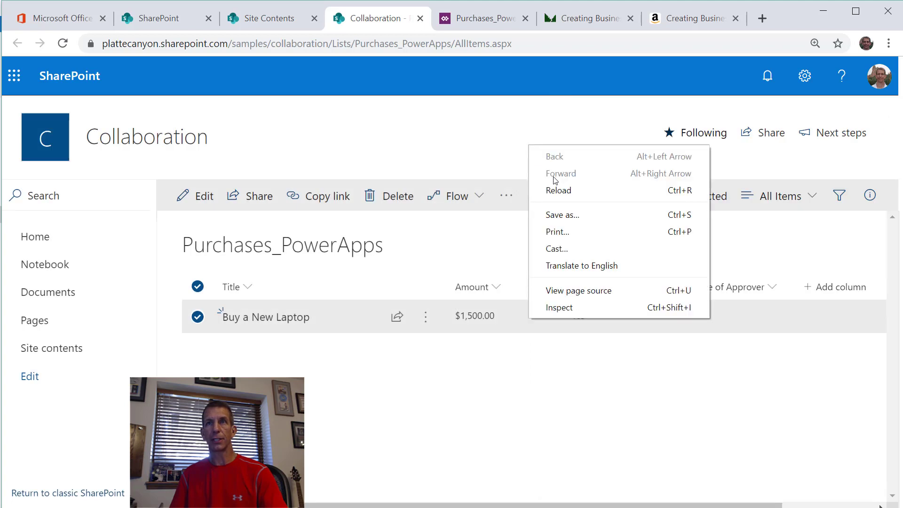
{"action": "left_click", "coordinate": [558, 190]}
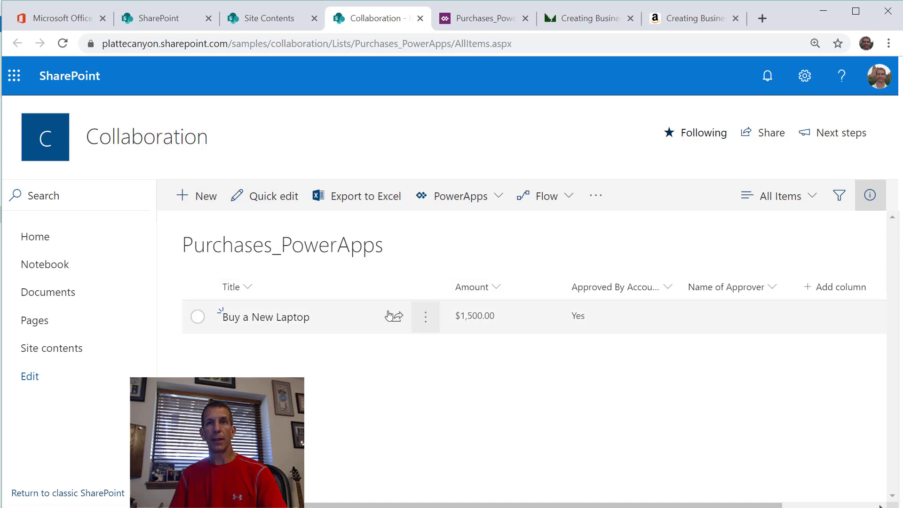
{"action": "left_click", "coordinate": [423, 329]}
{"action": "left_click", "coordinate": [423, 329]}
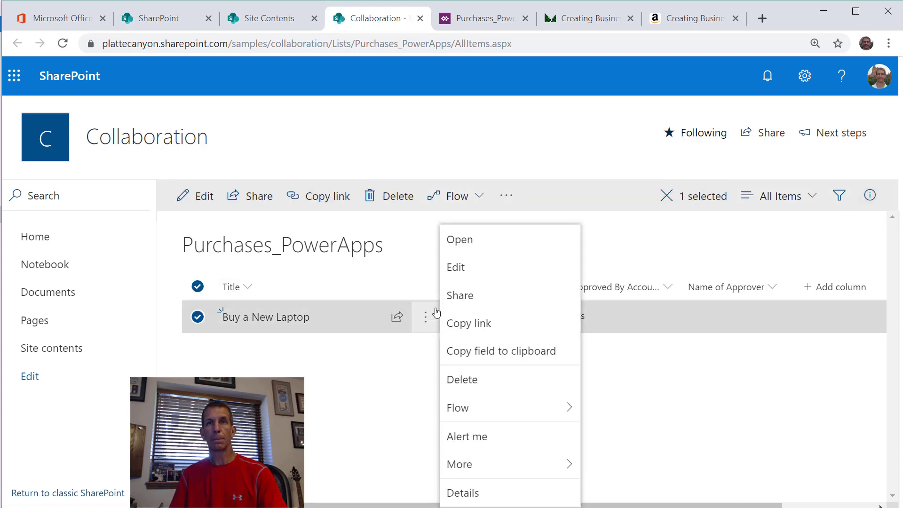
{"action": "left_click", "coordinate": [461, 265]}
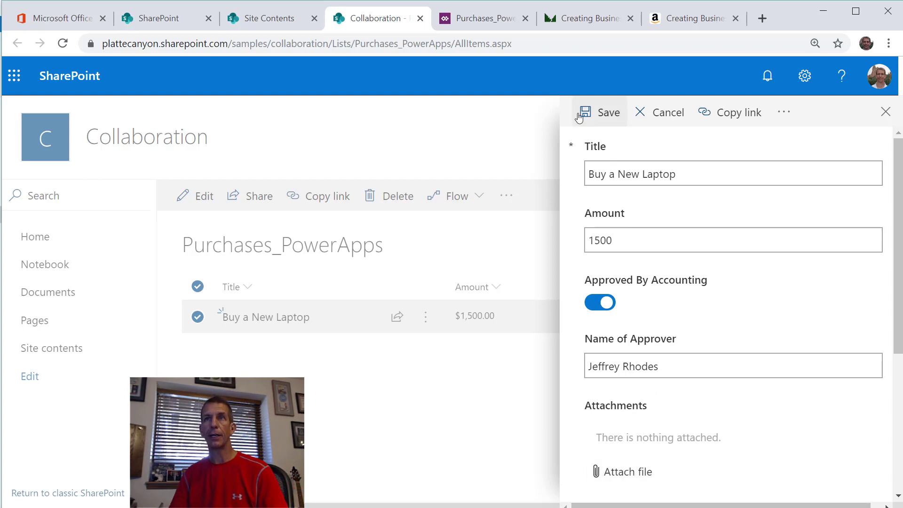
{"action": "left_click", "coordinate": [604, 114]}
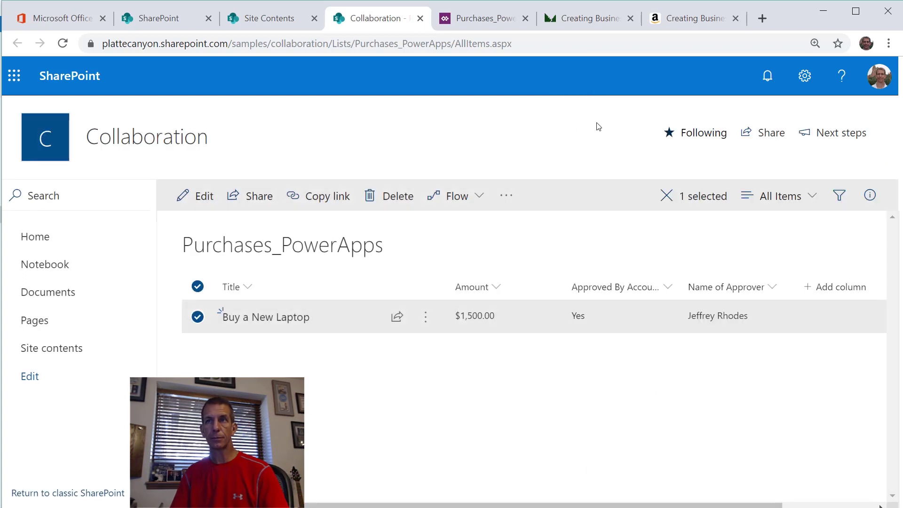
Edit Buy a New Laptop to turn Approved By Accounting off, save it and deselect the item
{"action": "left_click", "coordinate": [420, 319]}
{"action": "left_click", "coordinate": [505, 266]}
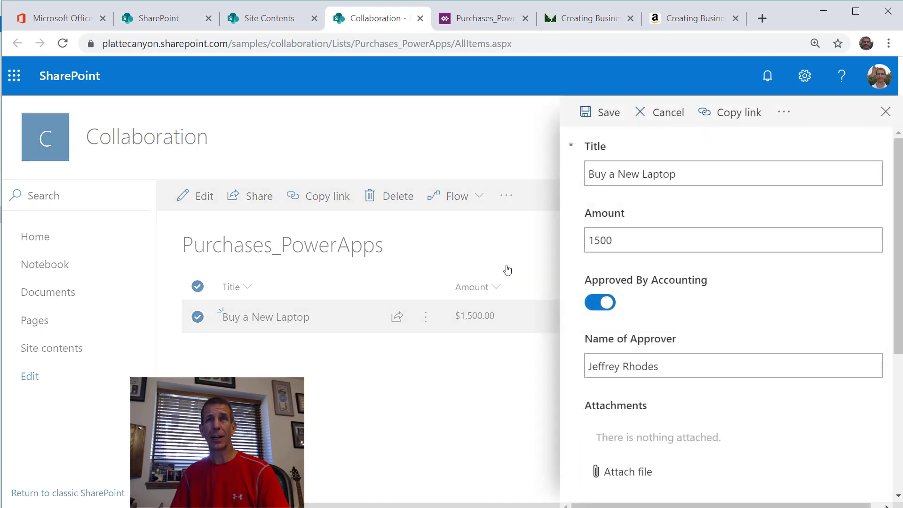
{"action": "left_click", "coordinate": [590, 304]}
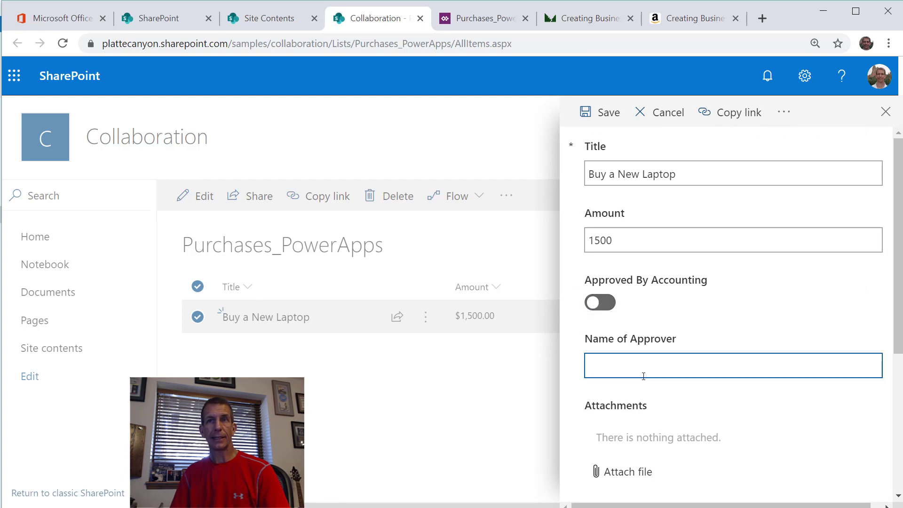
{"action": "left_click", "coordinate": [589, 116]}
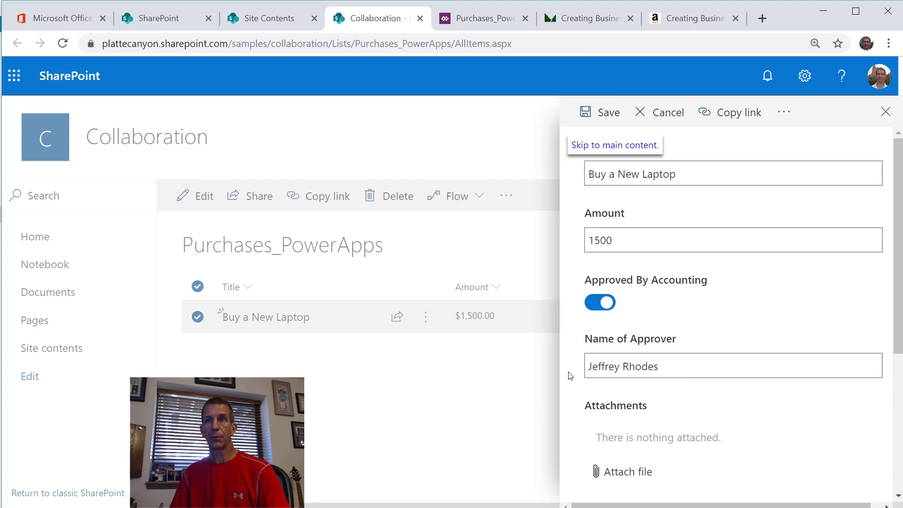
{"action": "left_click", "coordinate": [598, 305]}
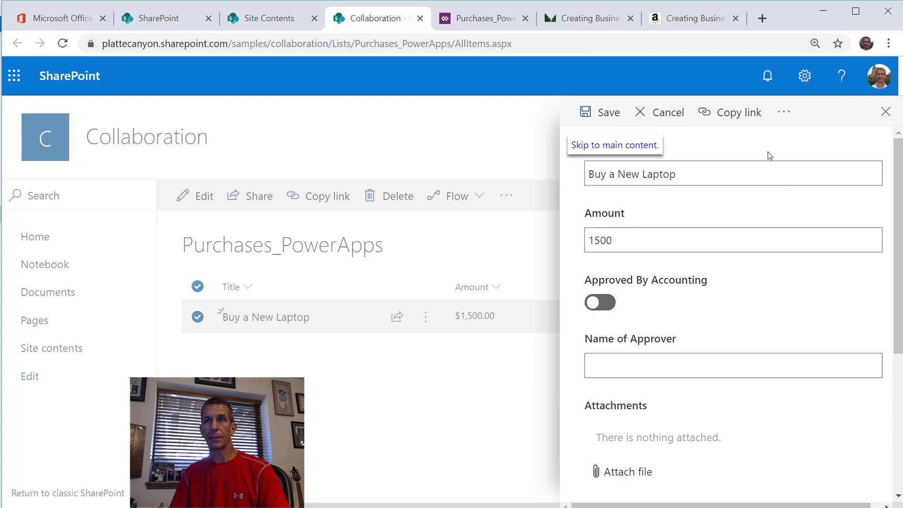
{"action": "left_click", "coordinate": [601, 115]}
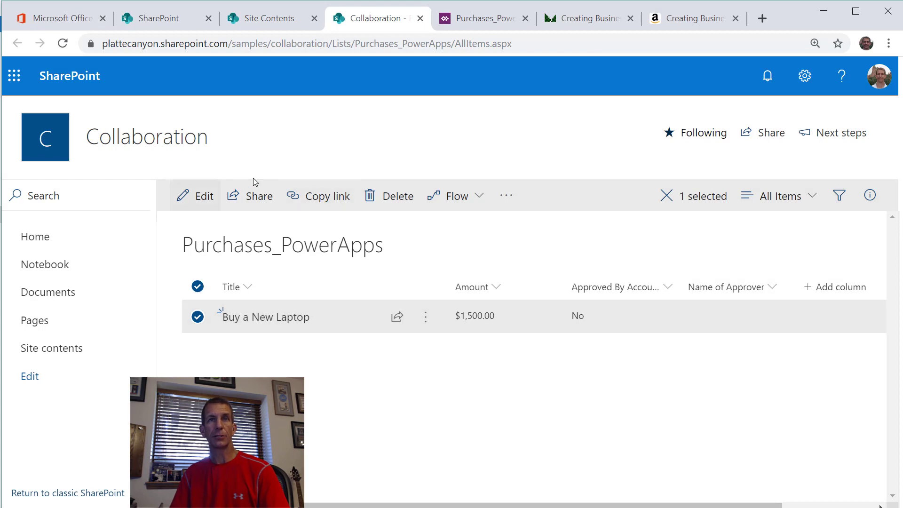
{"action": "left_click", "coordinate": [281, 261]}
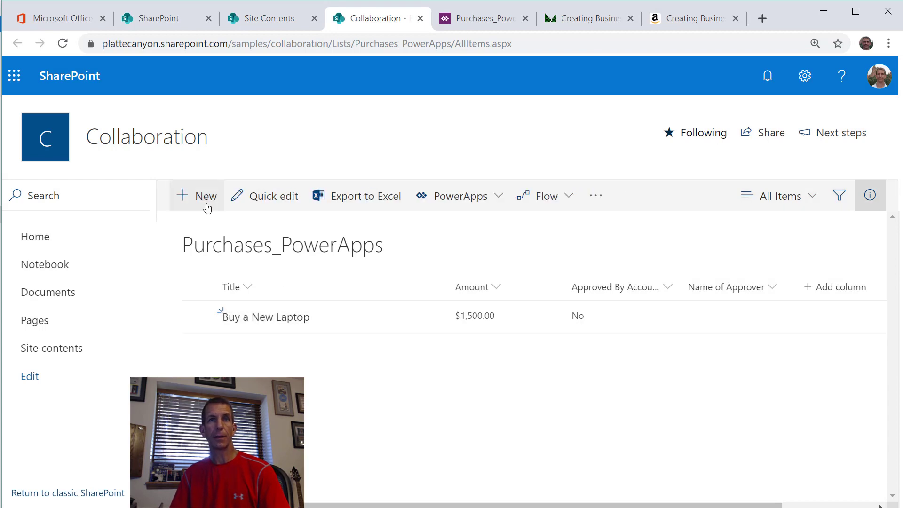
Start a new list item with an Amount of 200 and turn Approved By Accounting on
{"action": "left_click", "coordinate": [206, 207]}
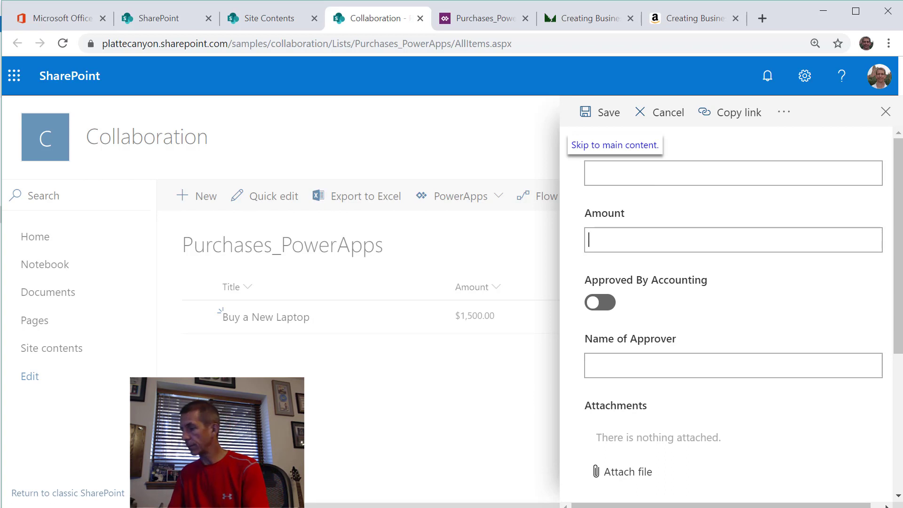
{"action": "type", "text": "200"}
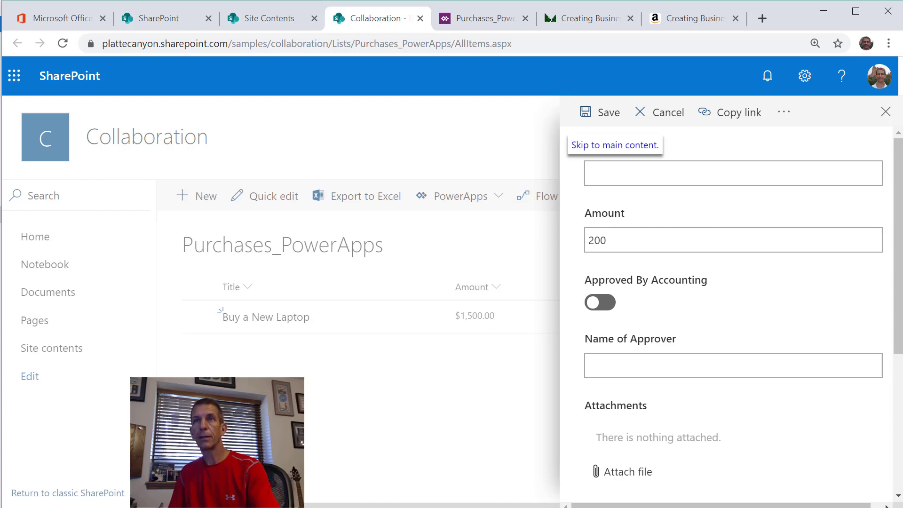
{"action": "key", "text": "Tab"}
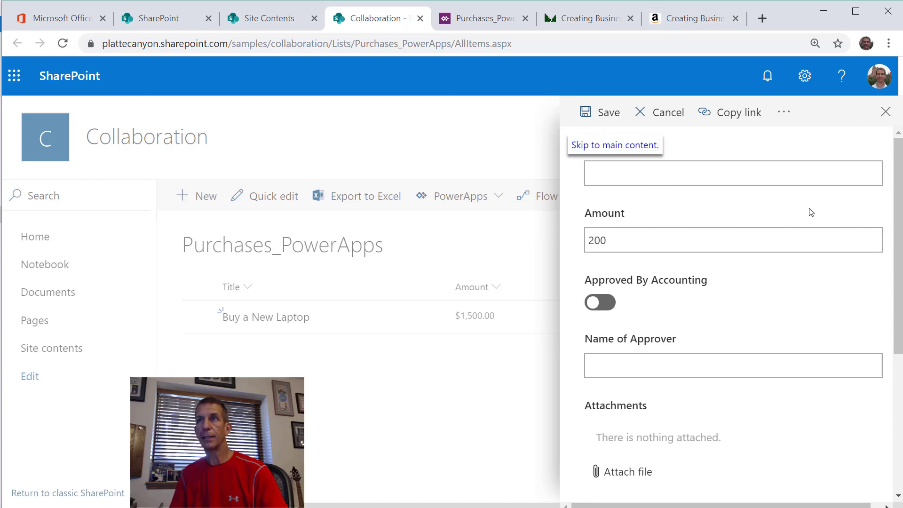
{"action": "scroll", "coordinate": [811, 212], "scroll_direction": "down", "scroll_amount": 2}
{"action": "scroll", "coordinate": [762, 329], "scroll_direction": "up", "scroll_amount": 2}
{"action": "left_click", "coordinate": [609, 303]}
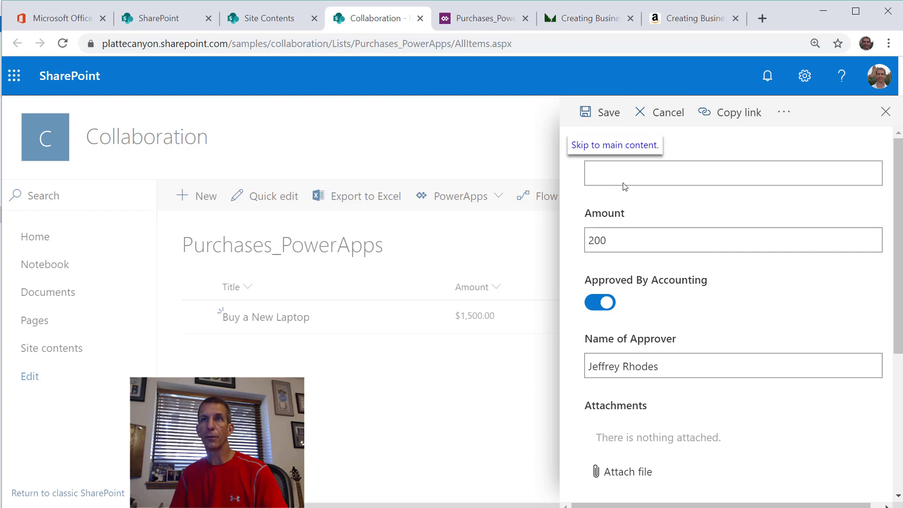
Reopen the new item form and toggle Approved By Accounting off and back on to test Name of Approver
{"action": "left_click", "coordinate": [883, 113]}
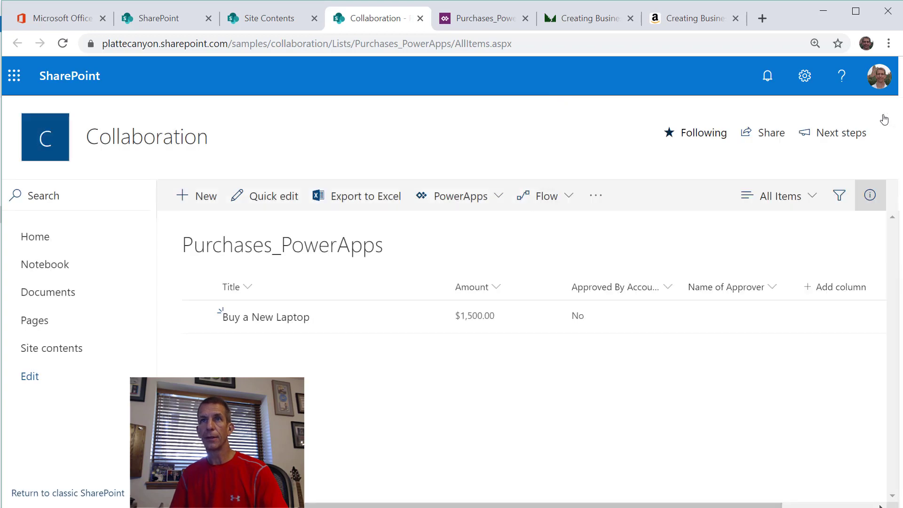
{"action": "left_click", "coordinate": [191, 203]}
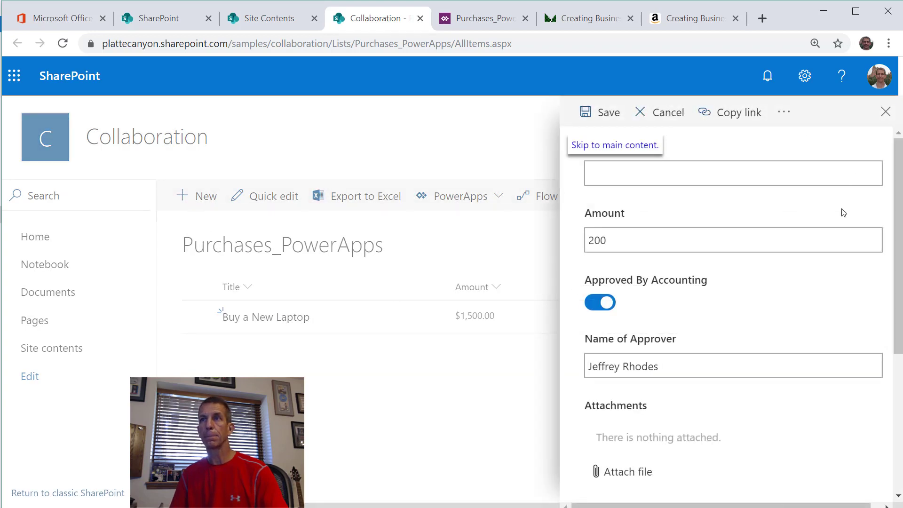
{"action": "left_click_drag", "start_coordinate": [895, 331], "coordinate": [840, 131]}
{"action": "left_click", "coordinate": [899, 482]}
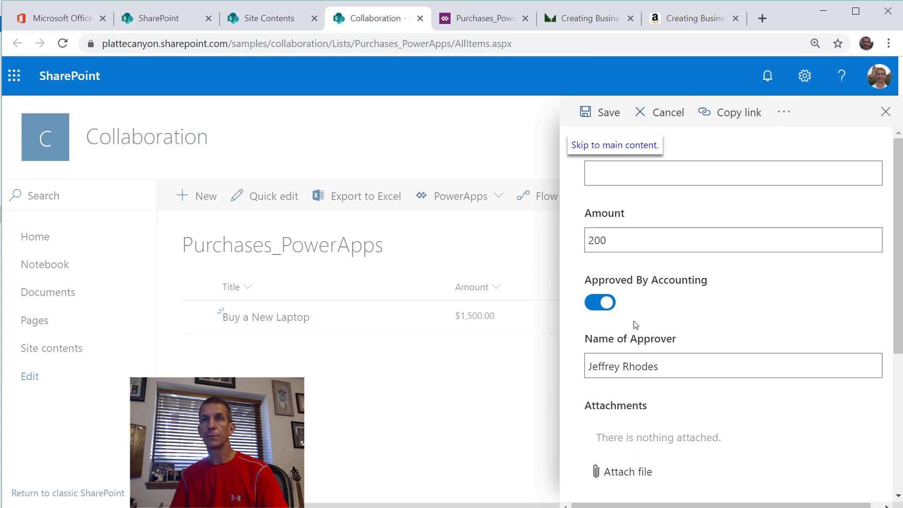
{"action": "left_click", "coordinate": [593, 302]}
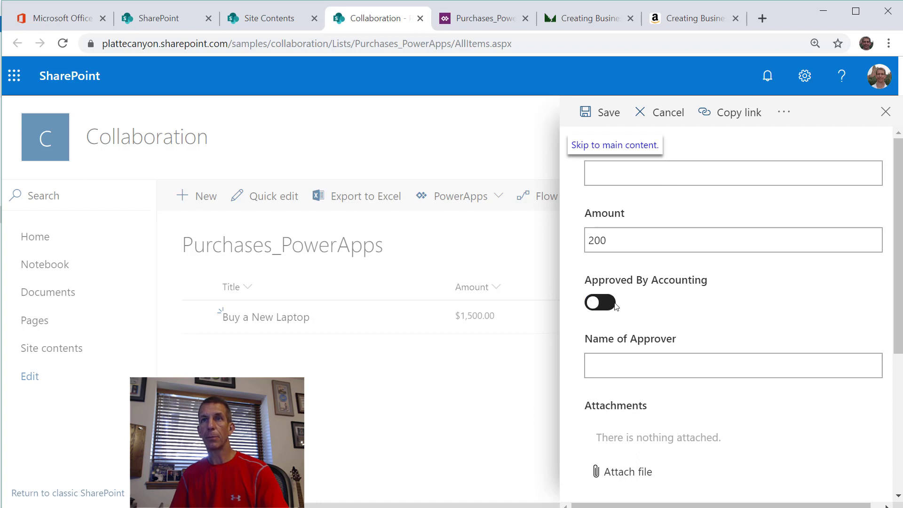
{"action": "left_click", "coordinate": [611, 303]}
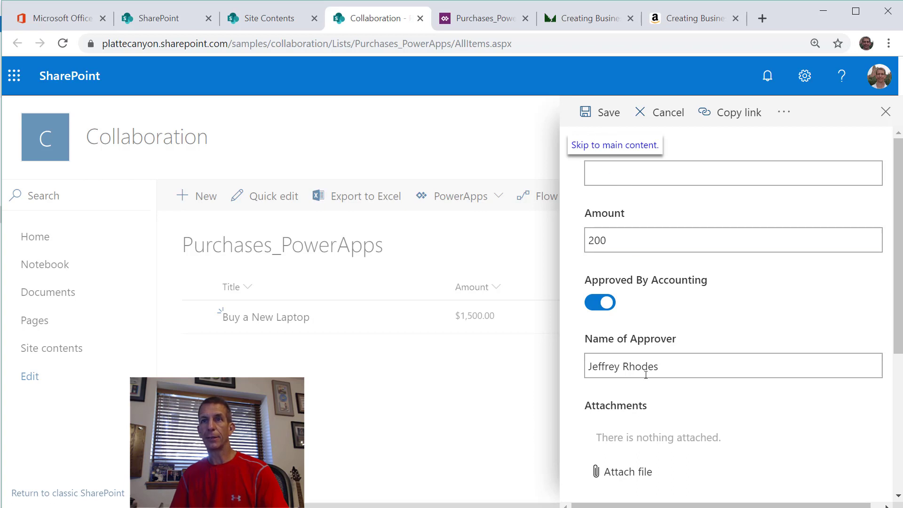
Try to save the new item without a title
{"action": "scroll", "coordinate": [641, 463], "scroll_direction": "down", "scroll_amount": 5}
{"action": "scroll", "coordinate": [743, 231], "scroll_direction": "up", "scroll_amount": 4}
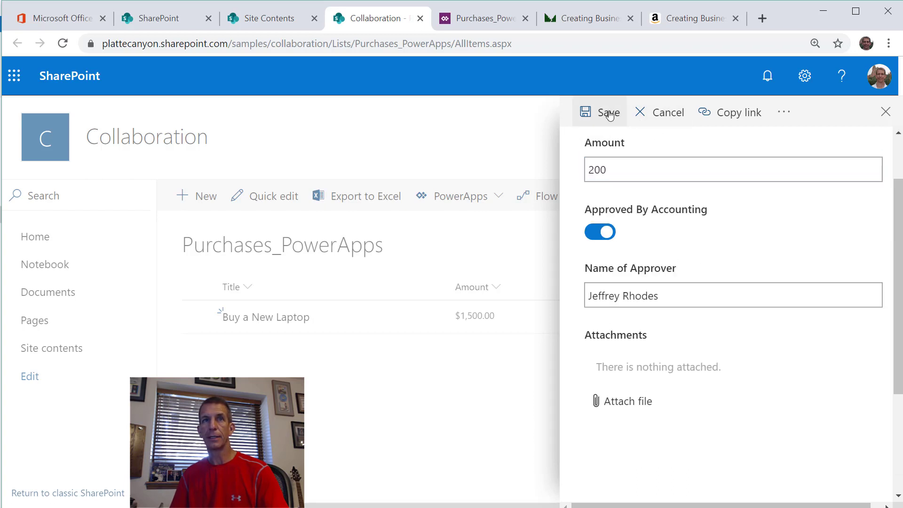
{"action": "left_click", "coordinate": [610, 115]}
{"action": "left_click", "coordinate": [615, 183]}
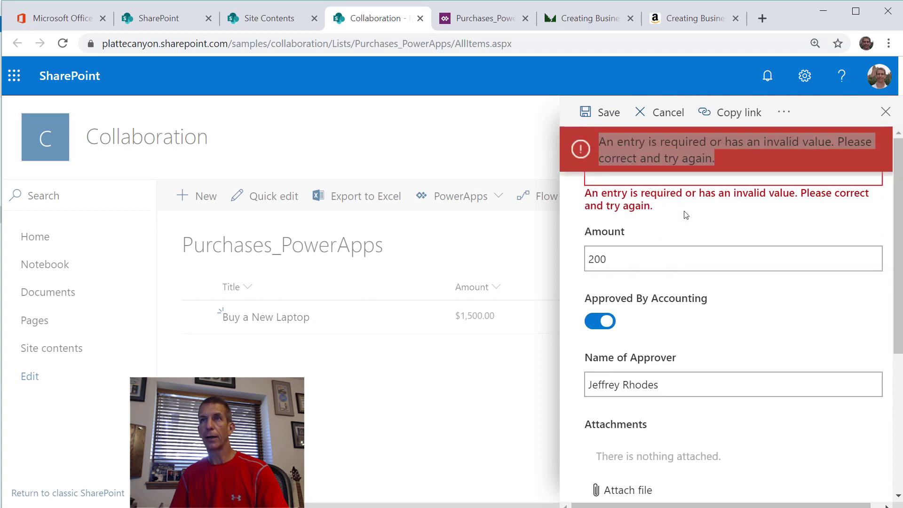
{"action": "left_click", "coordinate": [588, 150]}
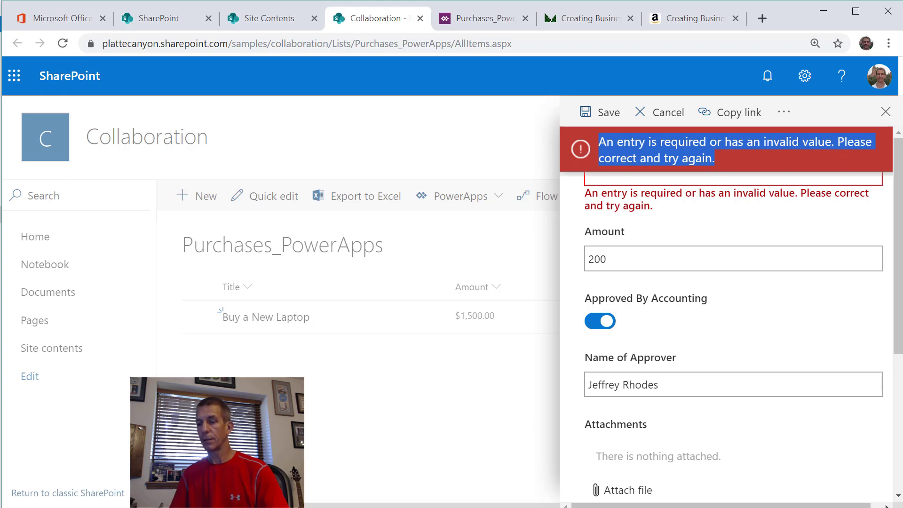
Give the new item the title Purchase Software and save it to the list
{"action": "key", "text": "ctrl+minus"}
{"action": "key", "text": "ctrl+minus"}
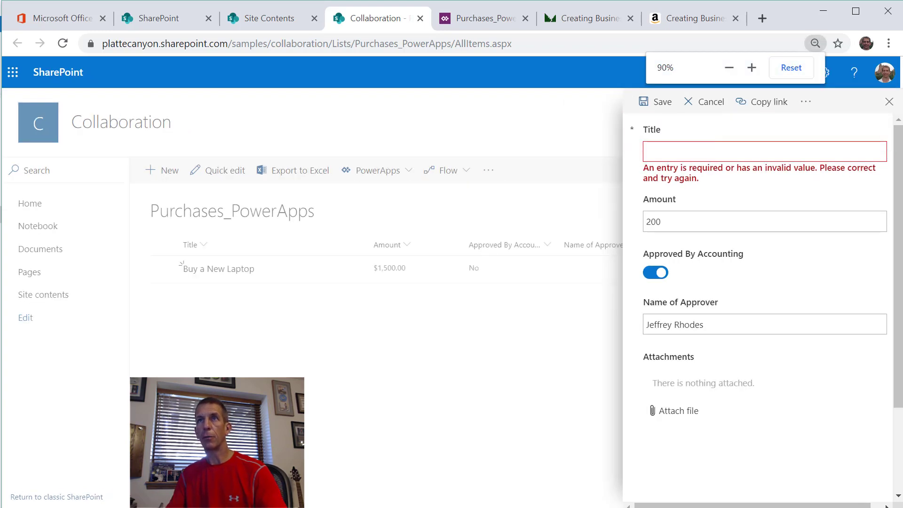
{"action": "left_click", "coordinate": [705, 148]}
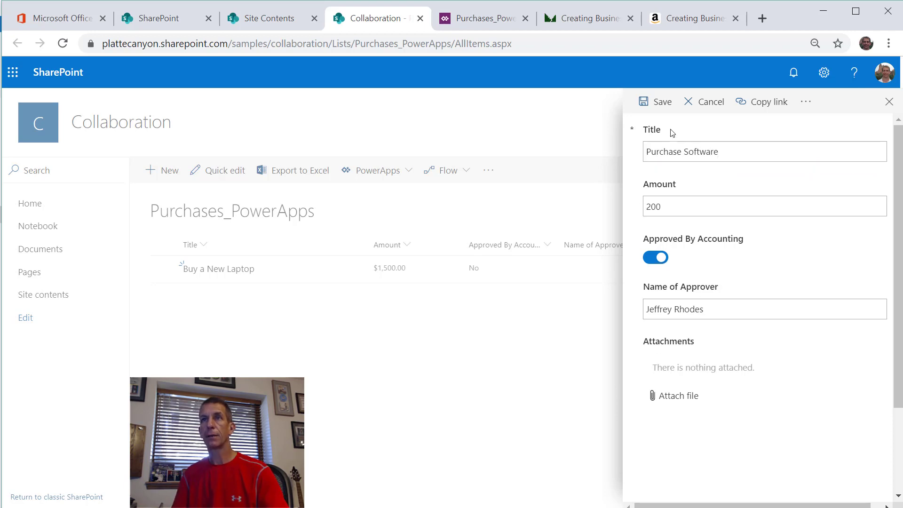
{"action": "left_click", "coordinate": [655, 104]}
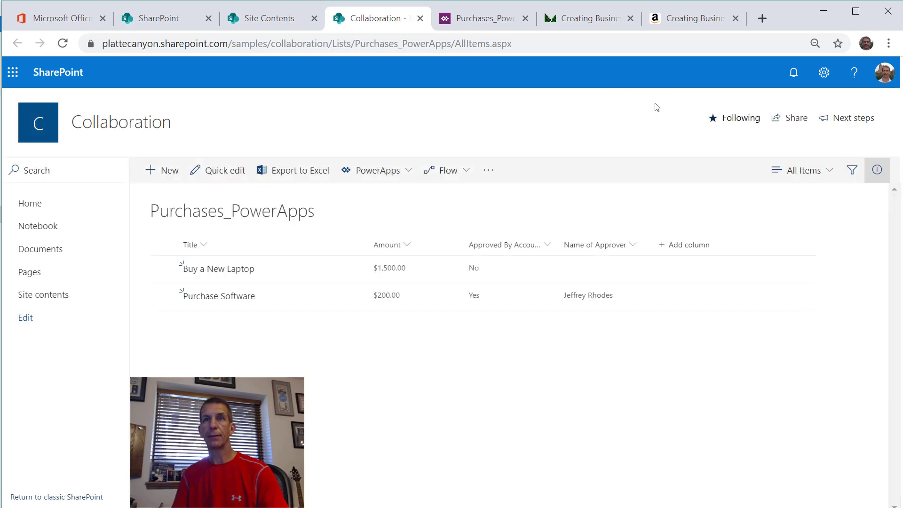